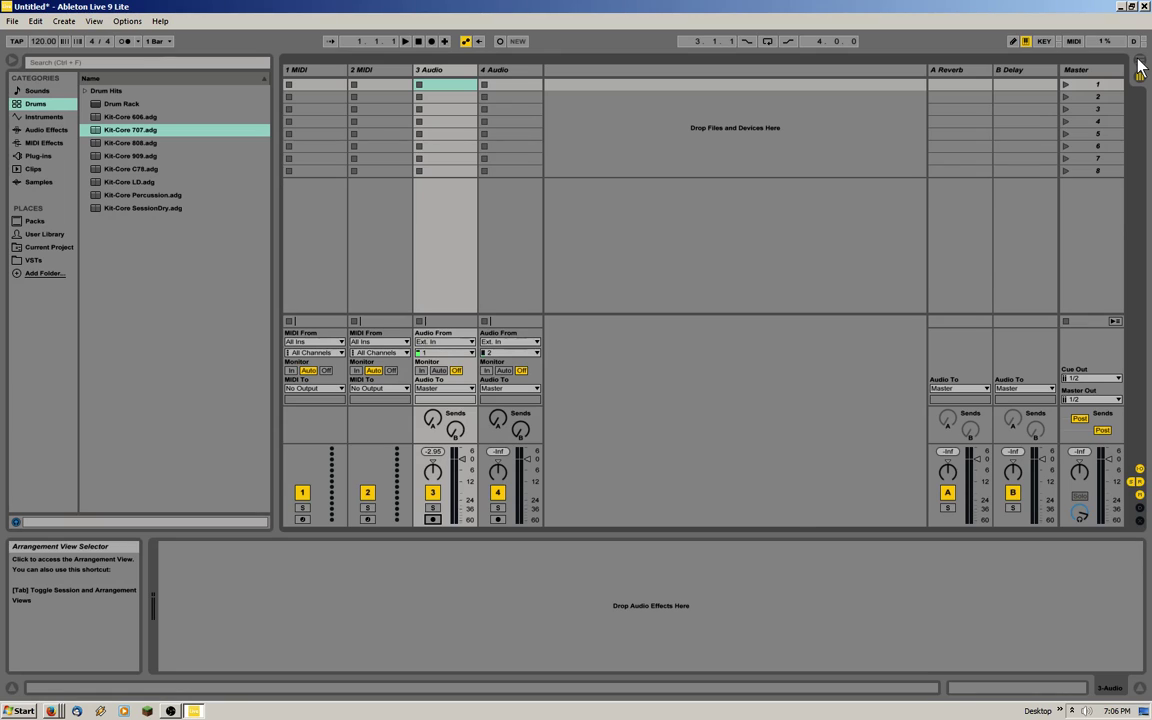
Step: View the Arrangement View, return to the Session View and look through the eight clip slots of the 1 MIDI track
{"action": "left_click", "coordinate": [1140, 66]}
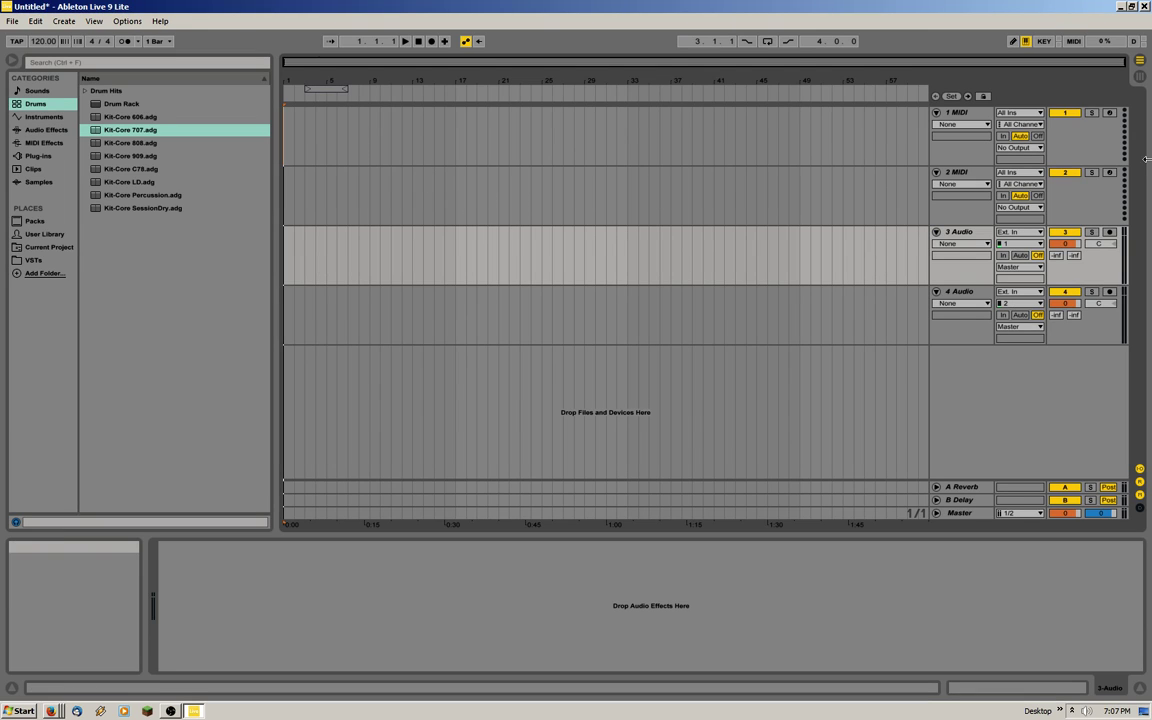
{"action": "left_click", "coordinate": [1139, 76]}
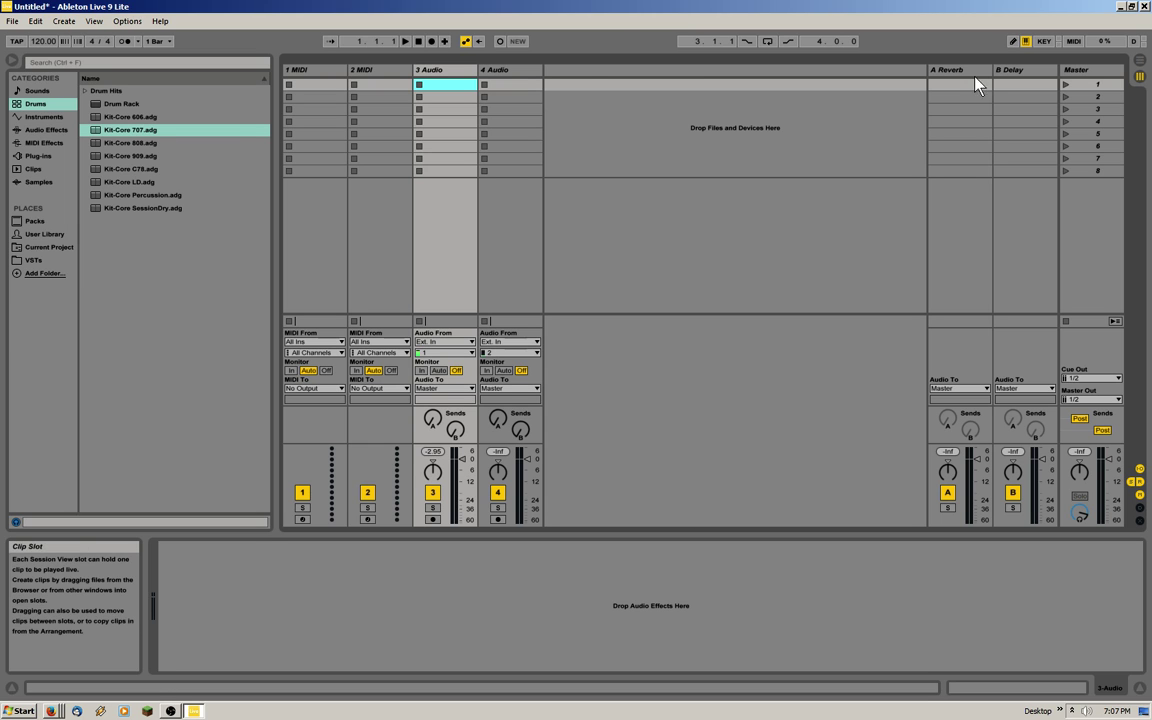
{"action": "left_click", "coordinate": [292, 86]}
{"action": "left_click", "coordinate": [314, 98]}
{"action": "left_click", "coordinate": [315, 109]}
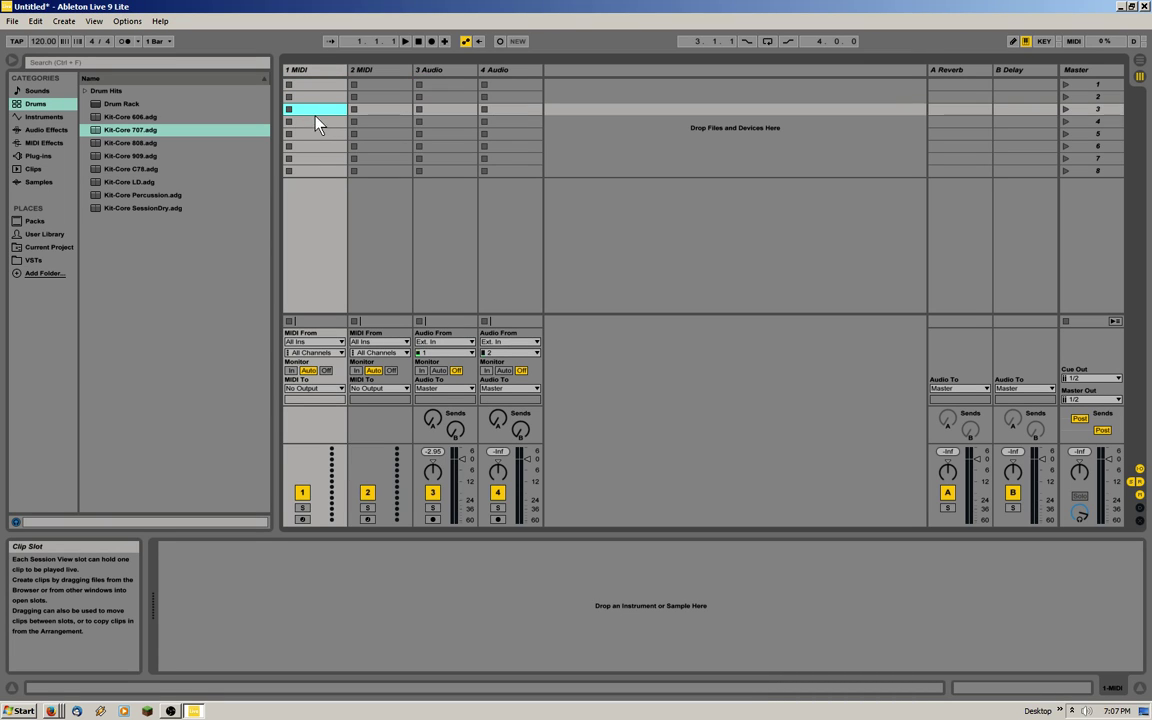
{"action": "left_click", "coordinate": [316, 121]}
{"action": "left_click", "coordinate": [318, 133]}
{"action": "left_click", "coordinate": [320, 146]}
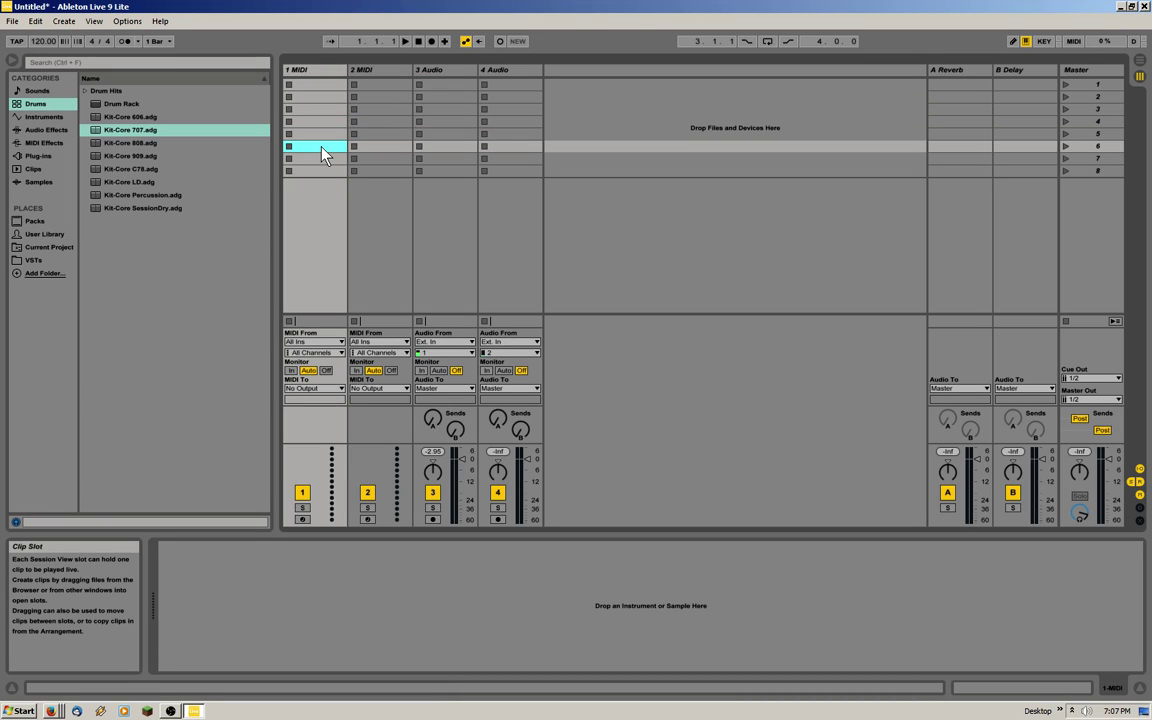
{"action": "left_click", "coordinate": [320, 158]}
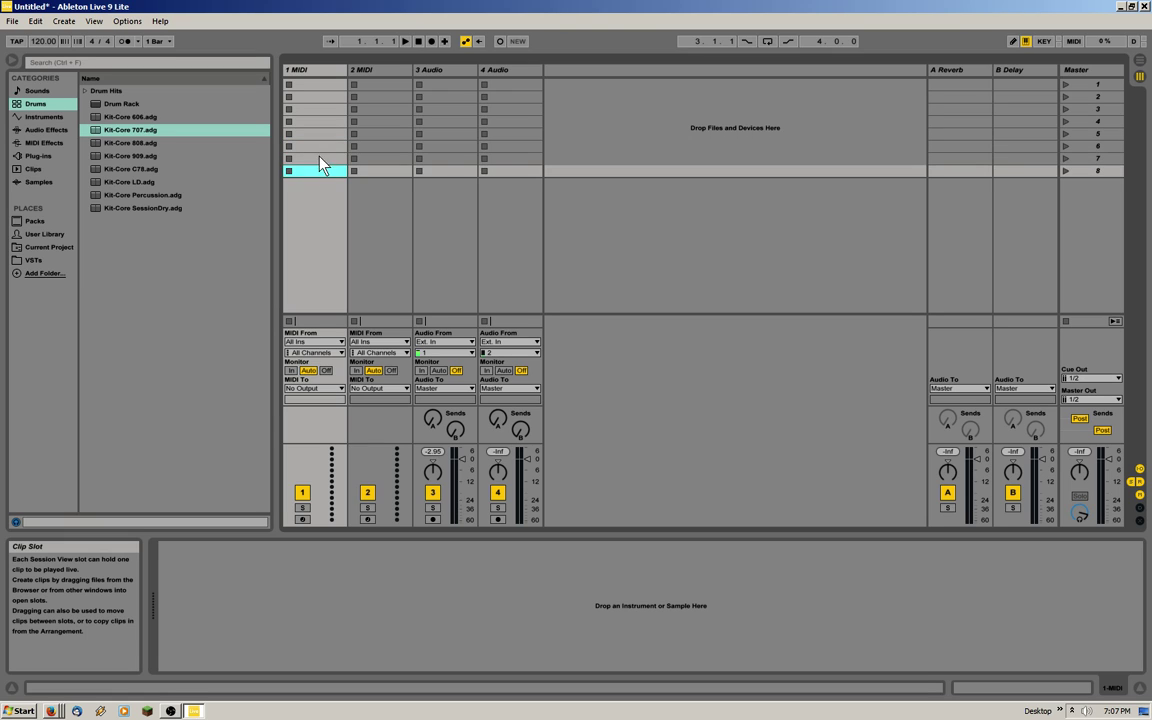
{"action": "left_click", "coordinate": [321, 146]}
{"action": "left_click", "coordinate": [319, 133]}
{"action": "left_click", "coordinate": [317, 121]}
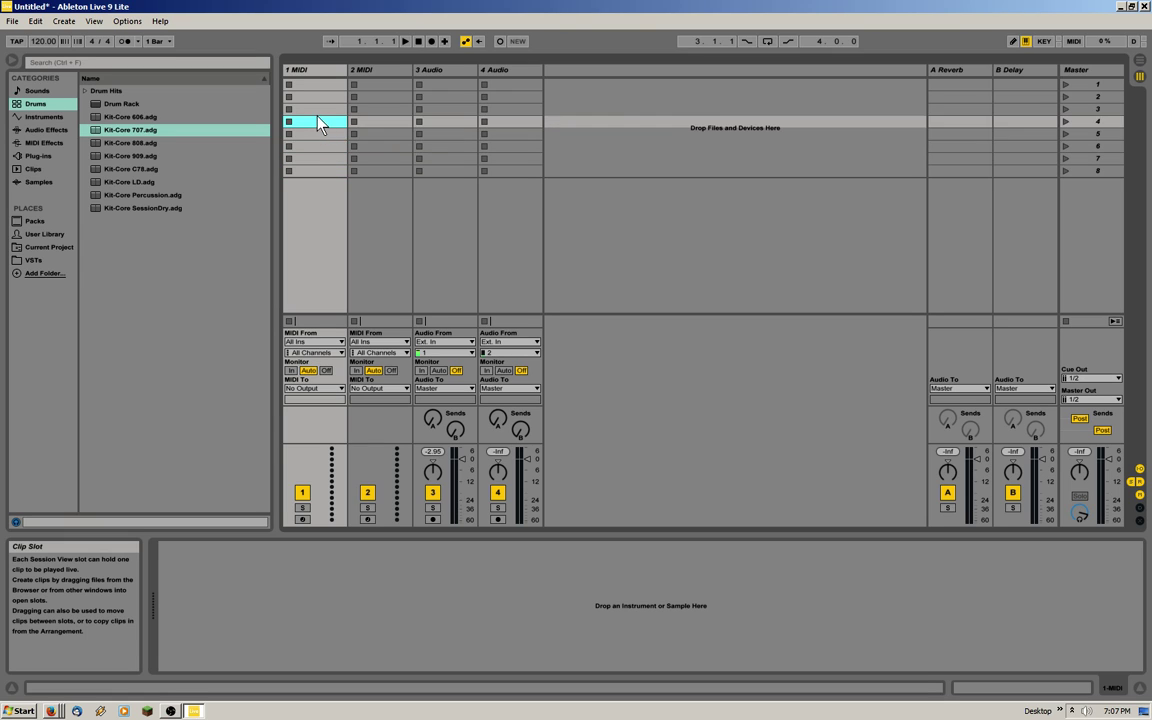
{"action": "left_click", "coordinate": [317, 110]}
{"action": "left_click", "coordinate": [292, 97]}
{"action": "left_click", "coordinate": [285, 84]}
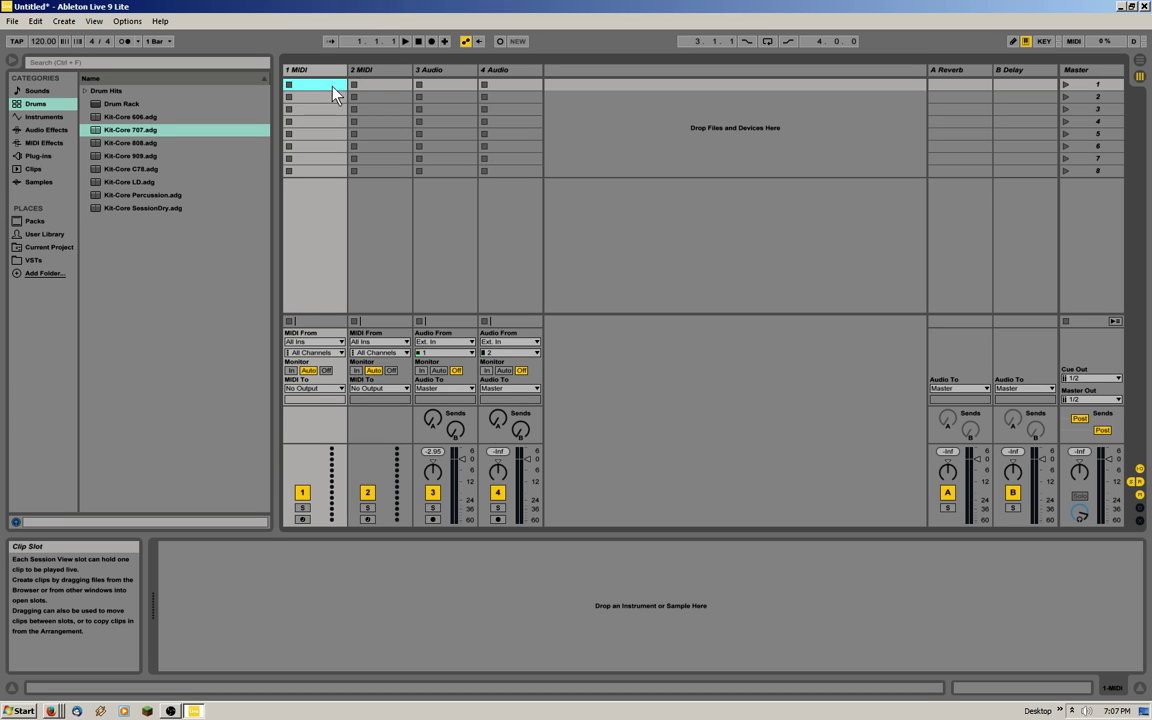
Step: Look across the first scene's clip slots through to the Master track, and compare the Session View with the Arrangement View
{"action": "left_click", "coordinate": [382, 85]}
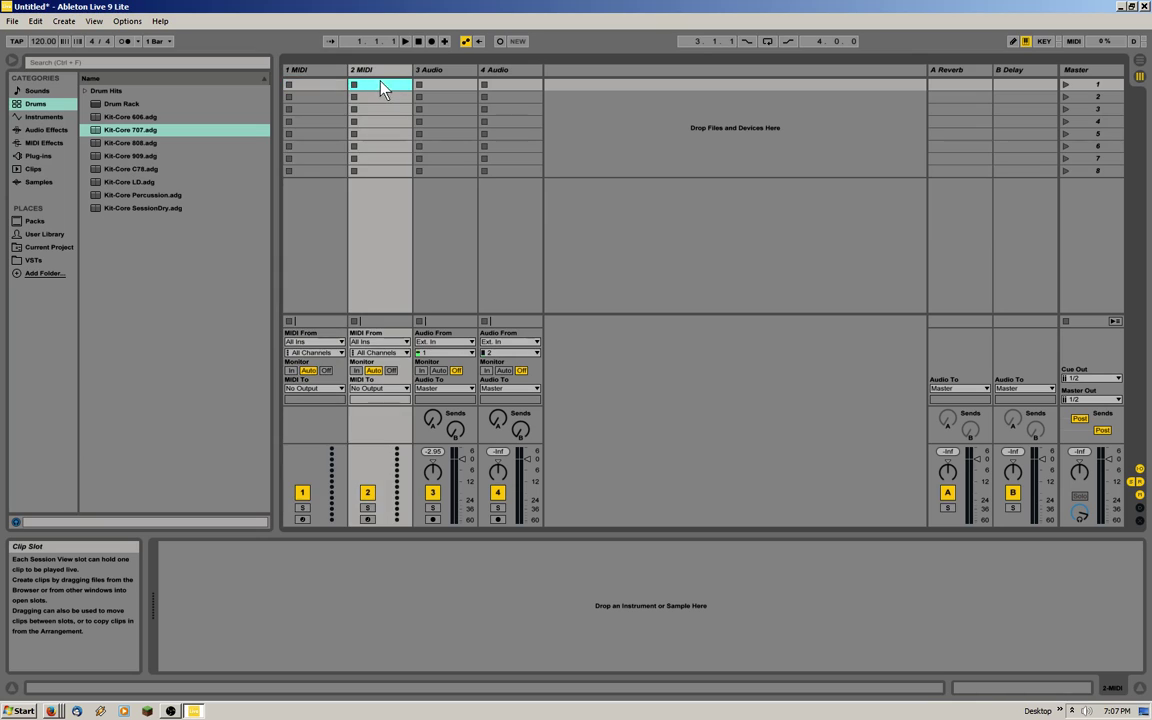
{"action": "left_click", "coordinate": [460, 86]}
{"action": "left_click", "coordinate": [500, 86]}
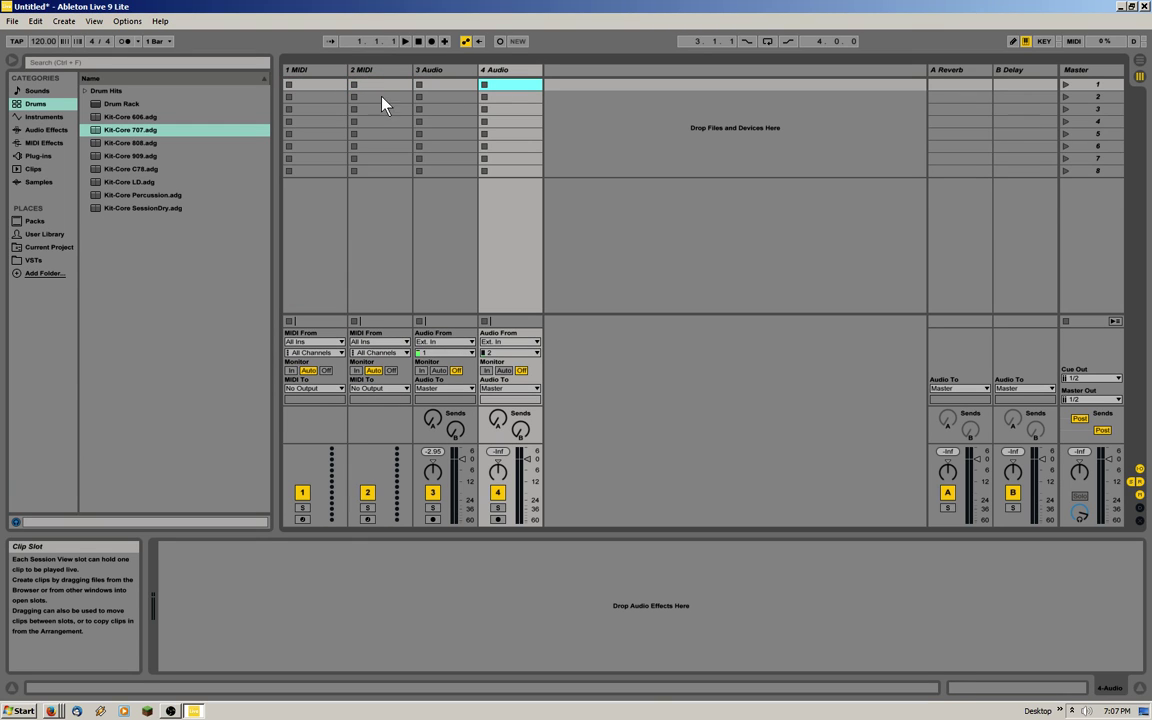
{"action": "left_click", "coordinate": [1092, 87]}
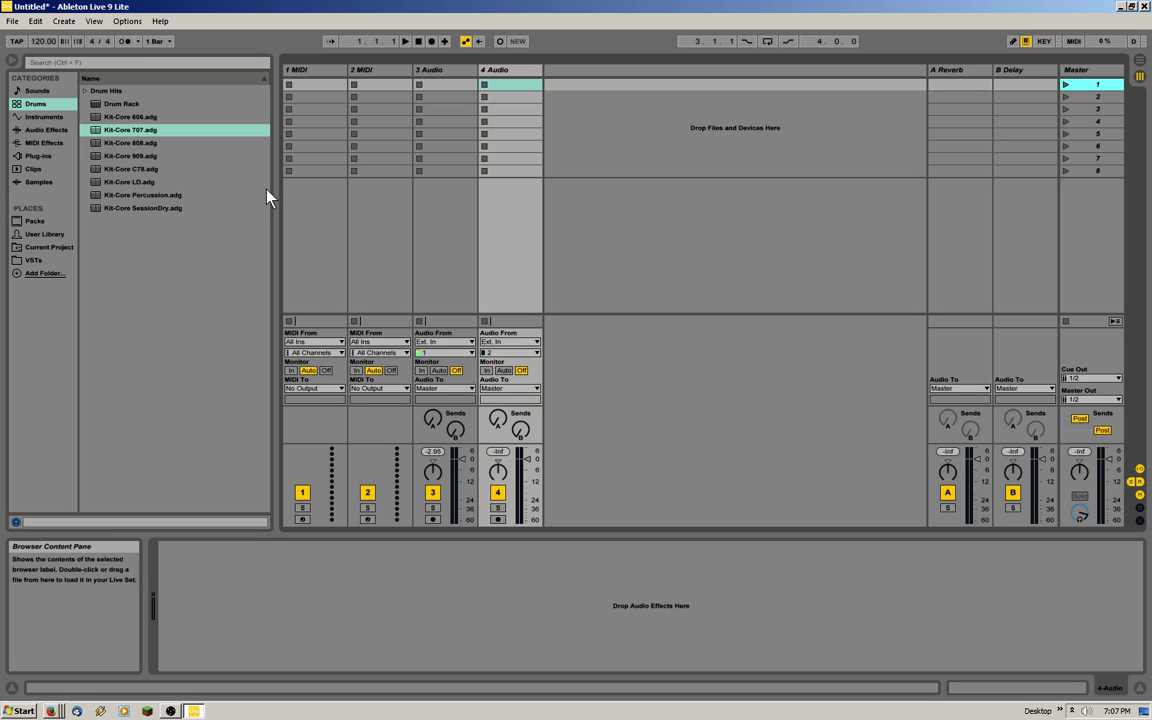
{"action": "left_click", "coordinate": [1139, 61]}
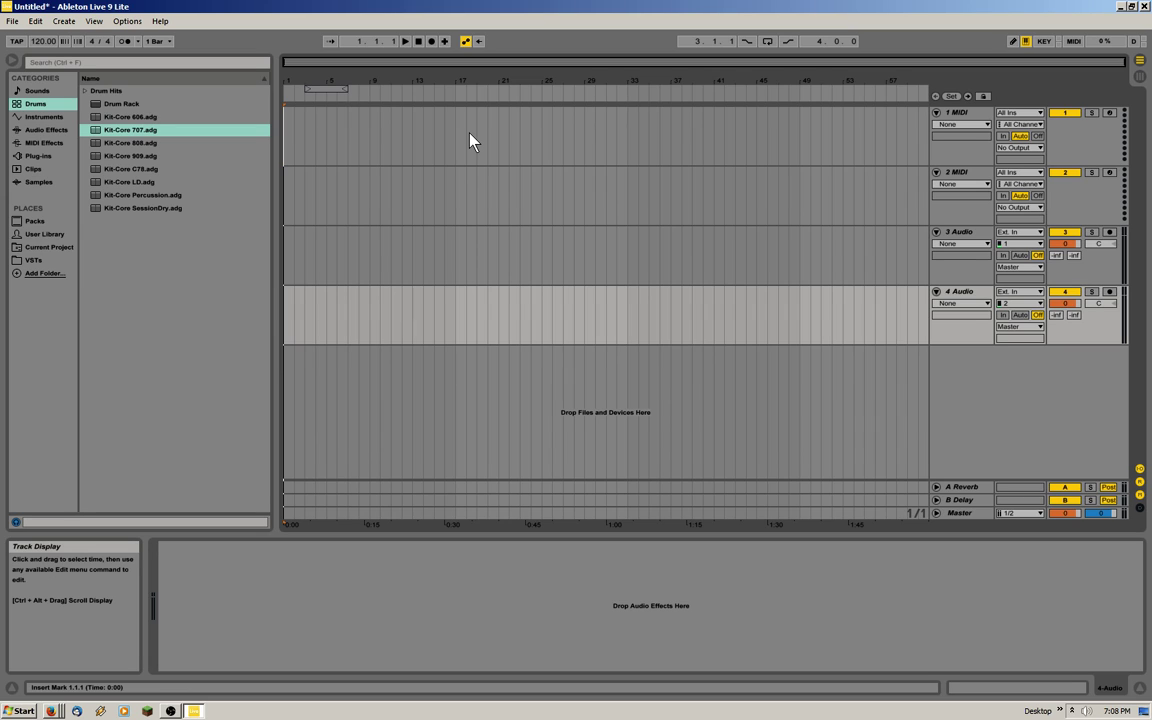
{"action": "left_click", "coordinate": [1139, 76]}
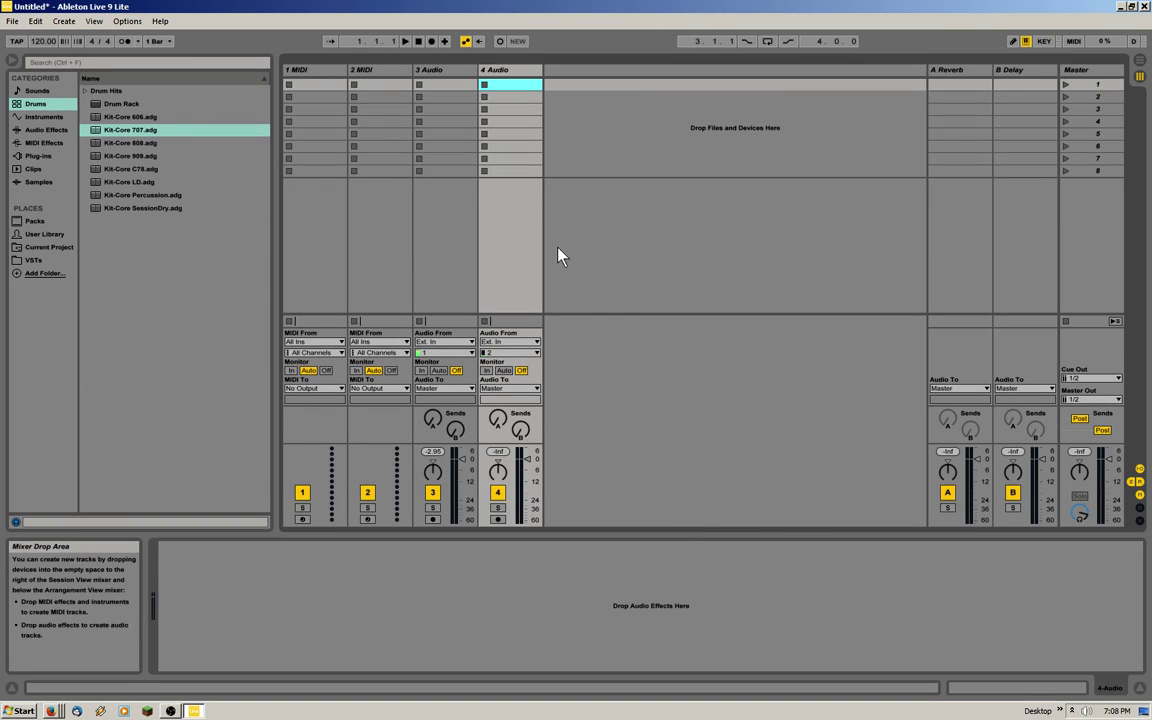
Step: Set monitoring to Auto on both audio tracks and check the input channel choices of the 3 Audio track
{"action": "left_click", "coordinate": [436, 72]}
{"action": "left_click", "coordinate": [505, 72]}
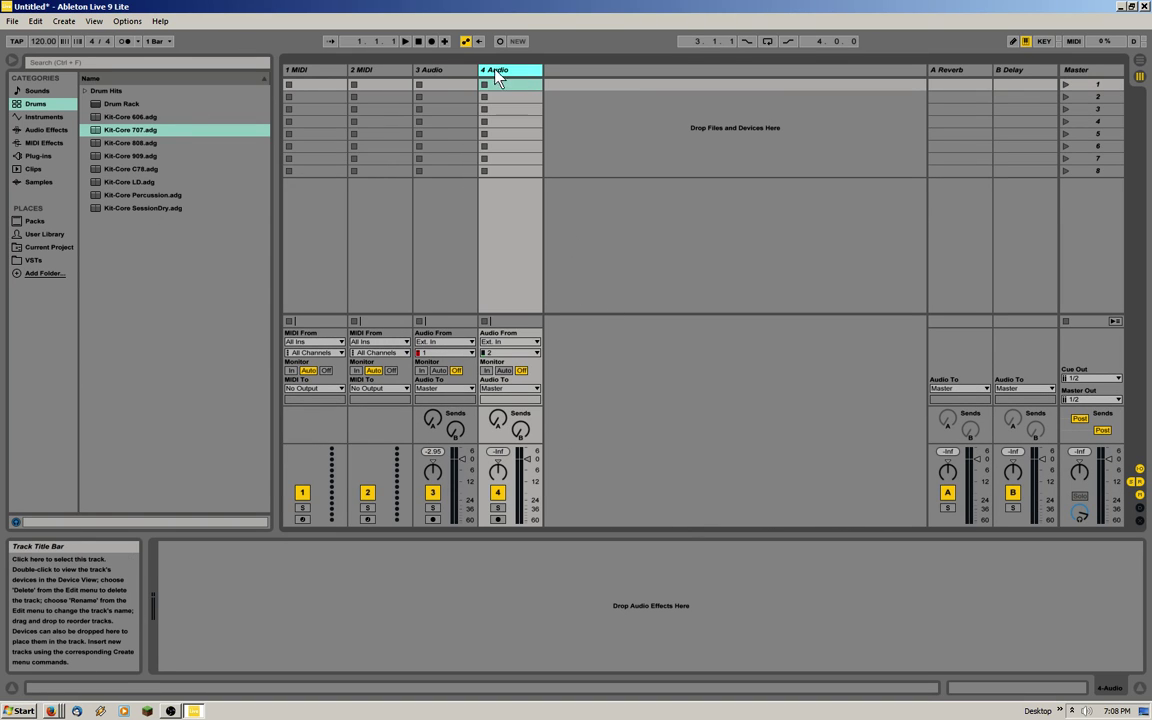
{"action": "left_click", "coordinate": [444, 70]}
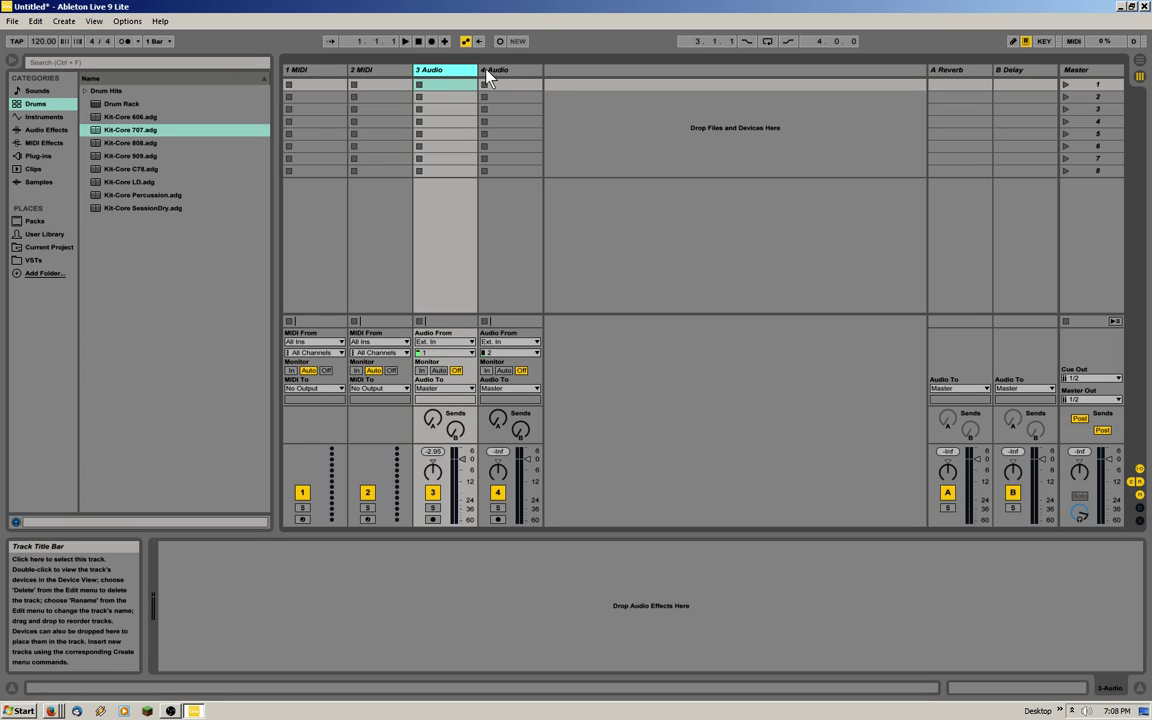
{"action": "left_click", "coordinate": [504, 71]}
{"action": "left_click", "coordinate": [445, 70]}
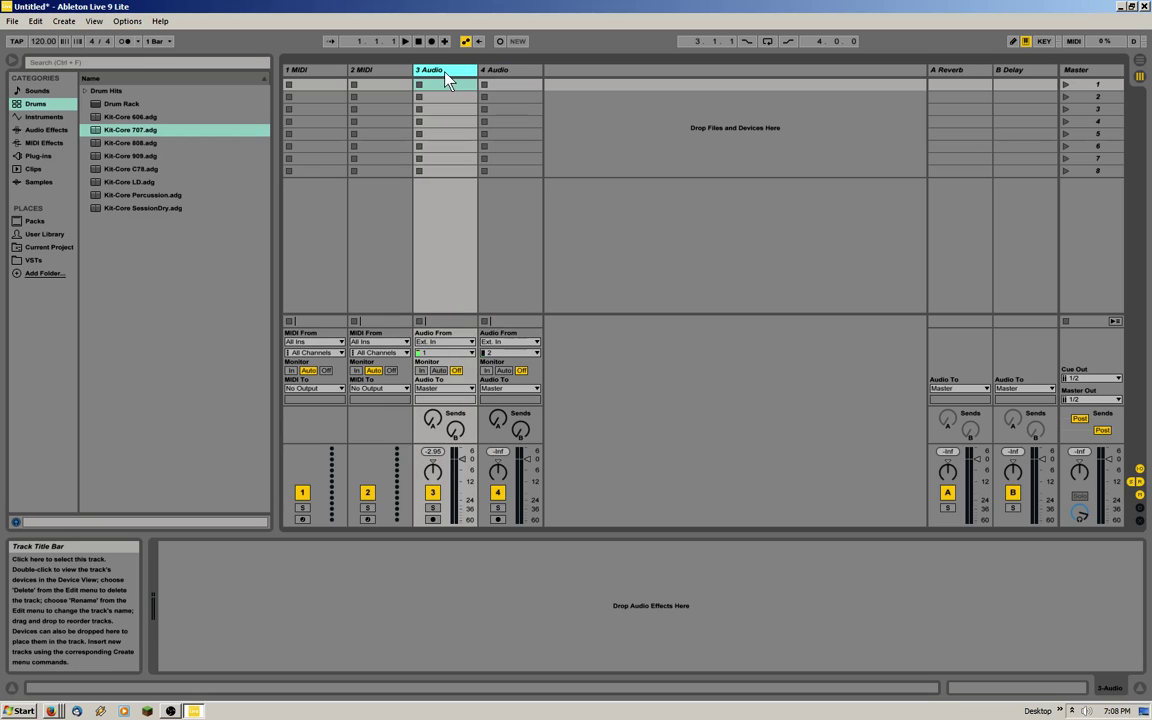
{"action": "left_click", "coordinate": [509, 74]}
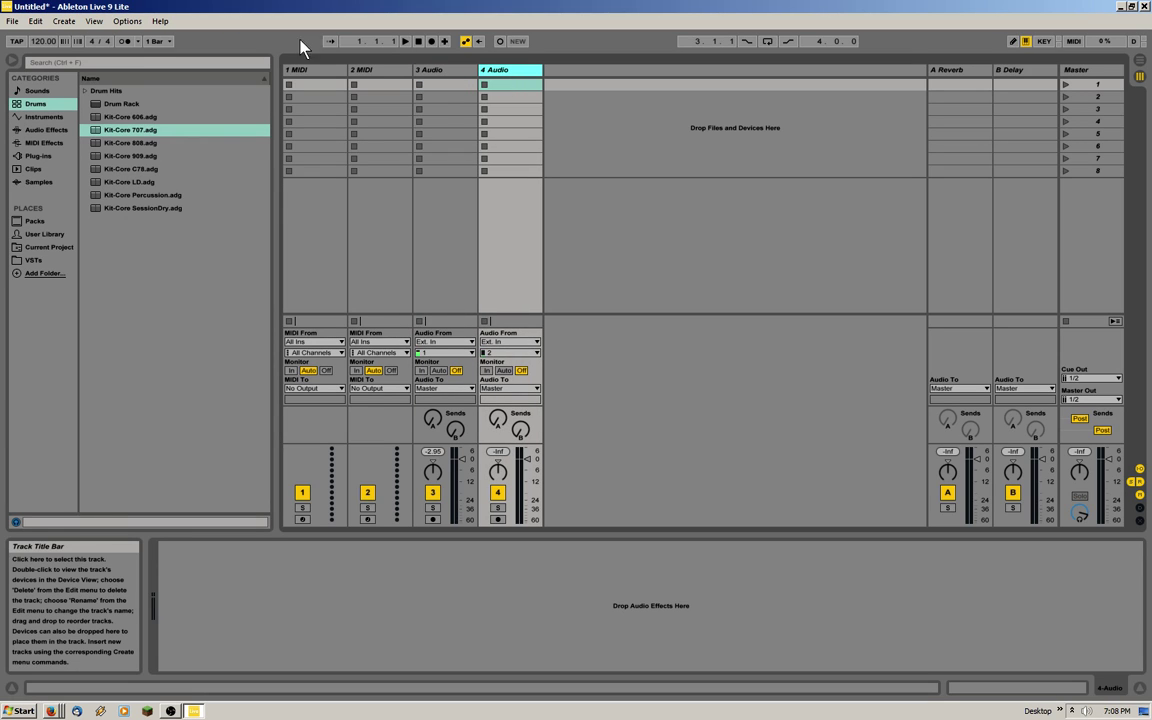
{"action": "left_click", "coordinate": [439, 371]}
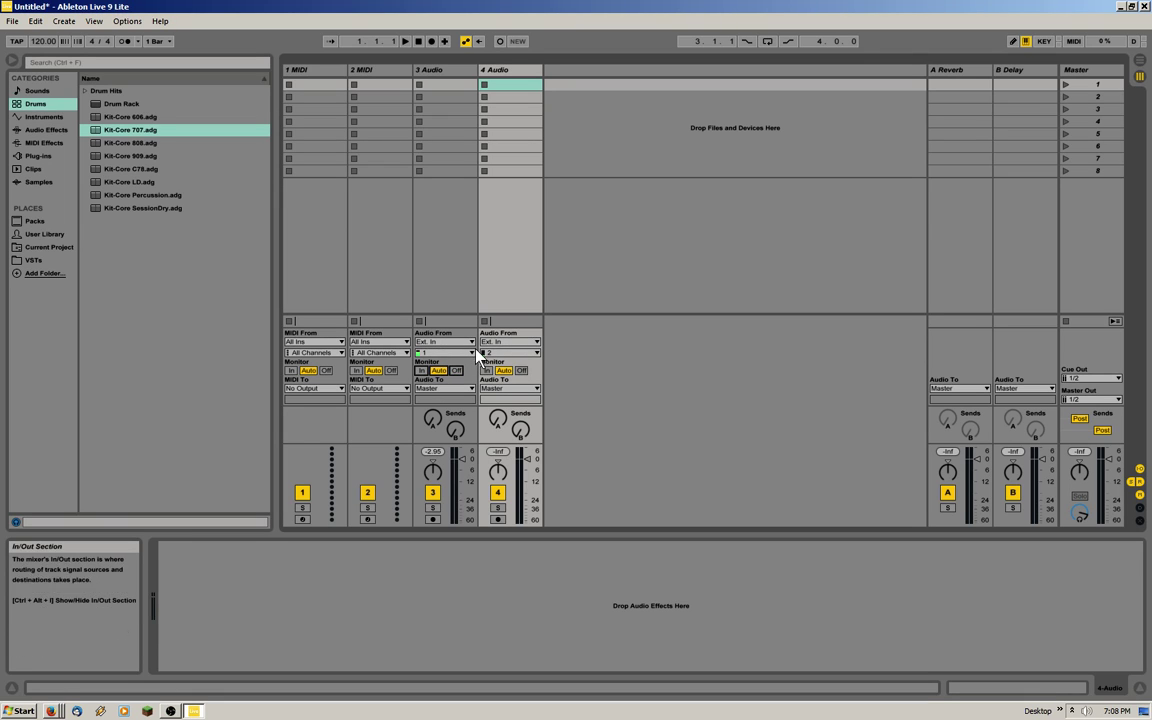
{"action": "left_click", "coordinate": [472, 353]}
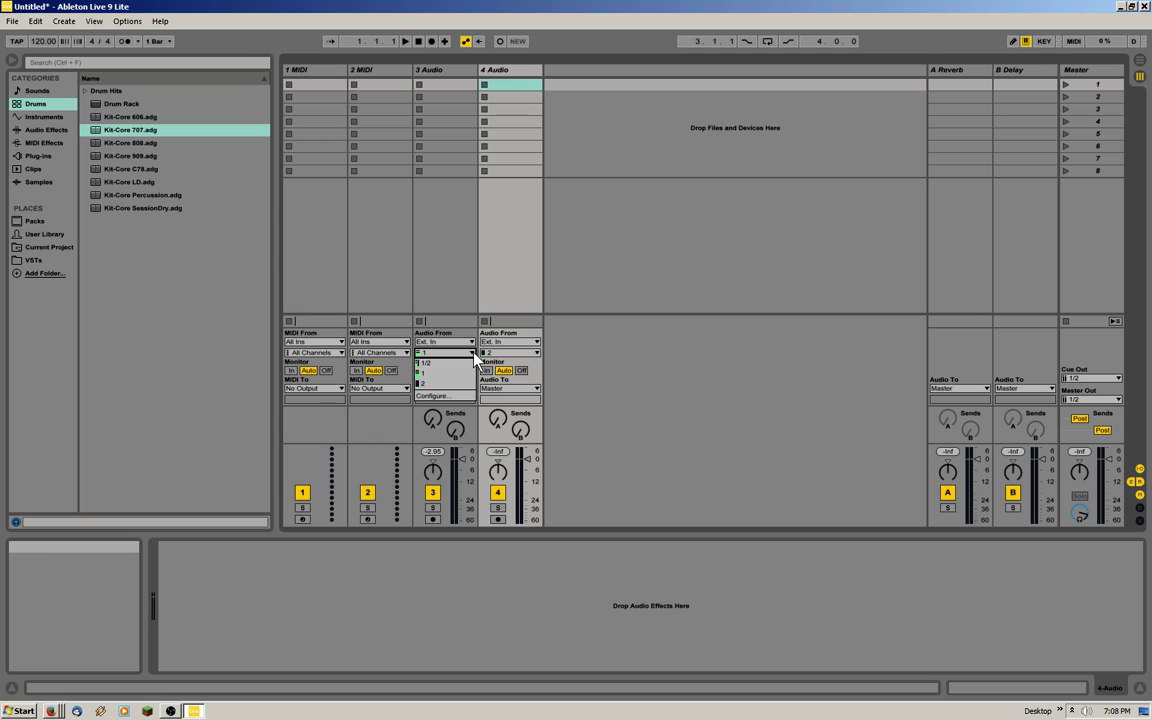
{"action": "left_click", "coordinate": [474, 354]}
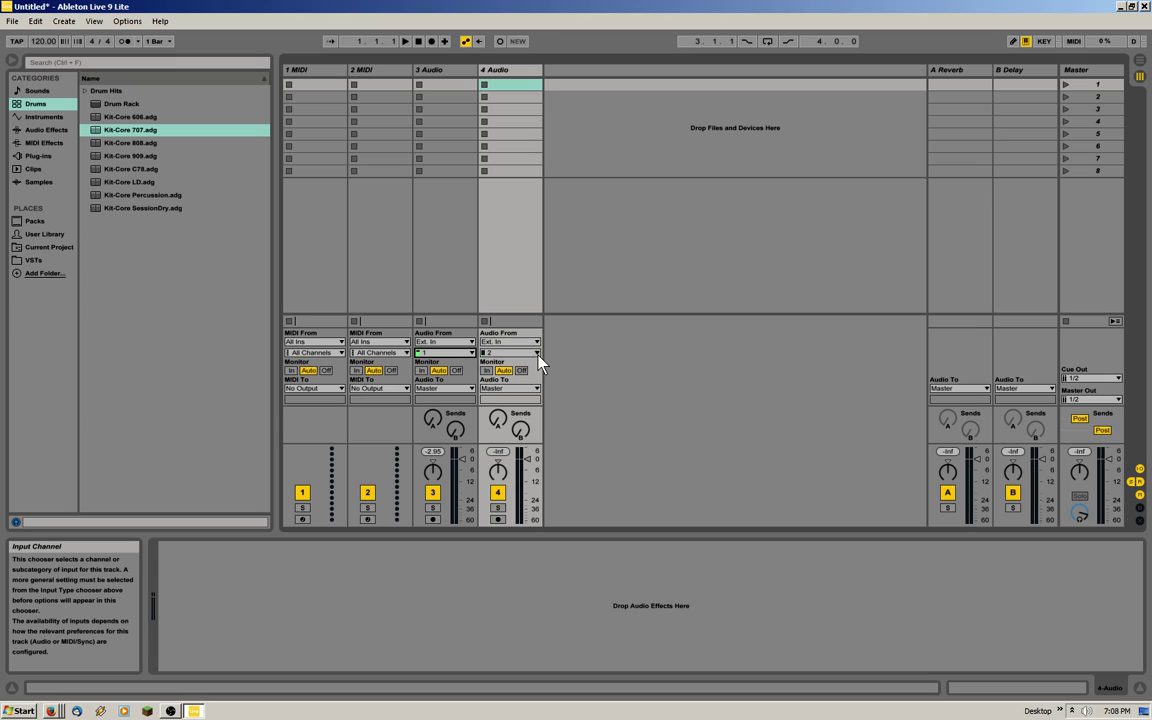
Step: Rename the 4 Audio track as Guitar and the 3 Audio track as Mic
{"action": "right_click", "coordinate": [514, 72]}
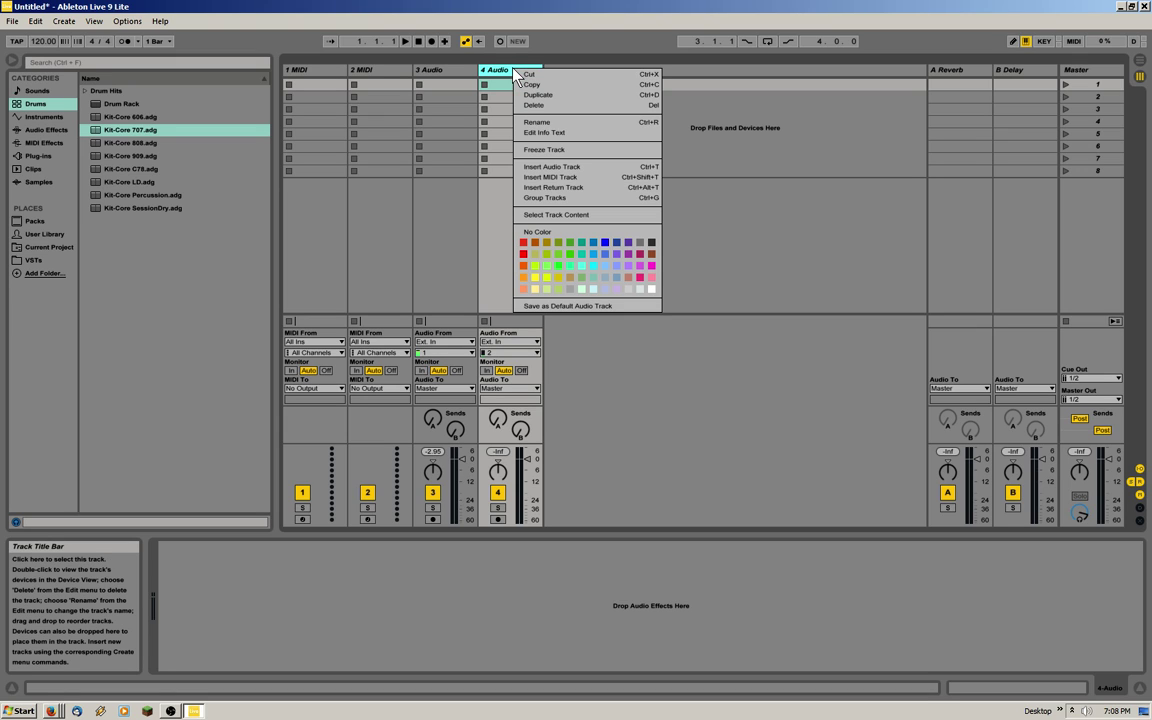
{"action": "left_click", "coordinate": [540, 122]}
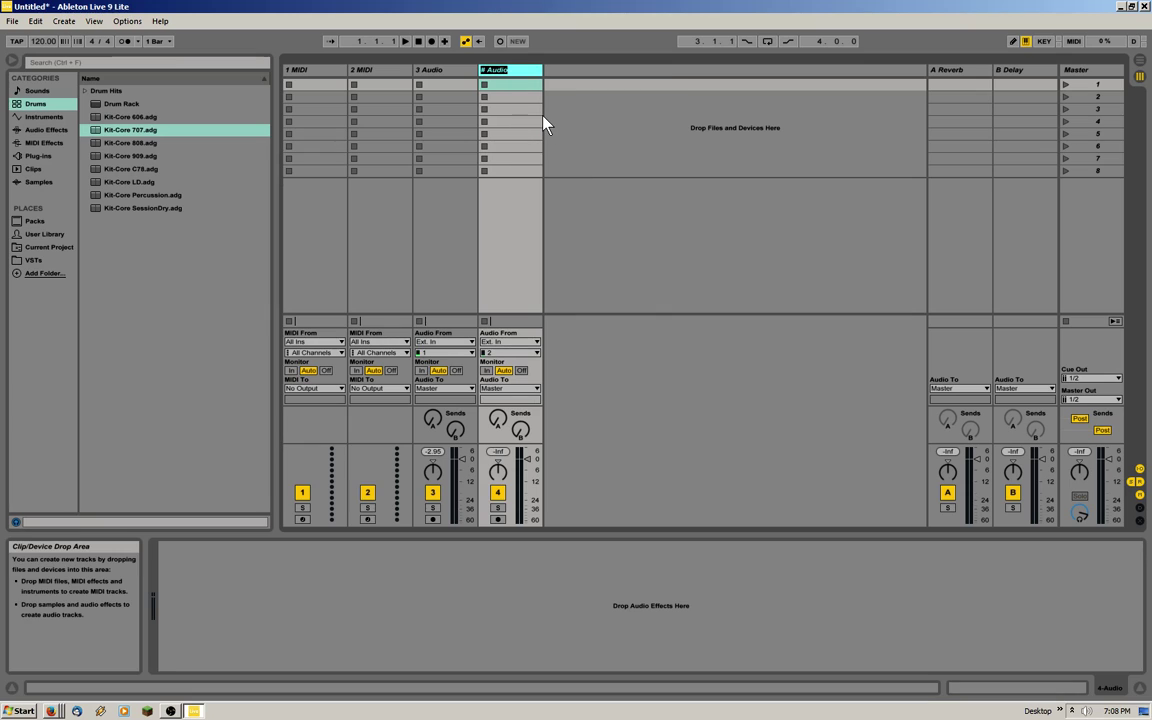
{"action": "type", "text": "Guitar"}
{"action": "right_click", "coordinate": [439, 70]}
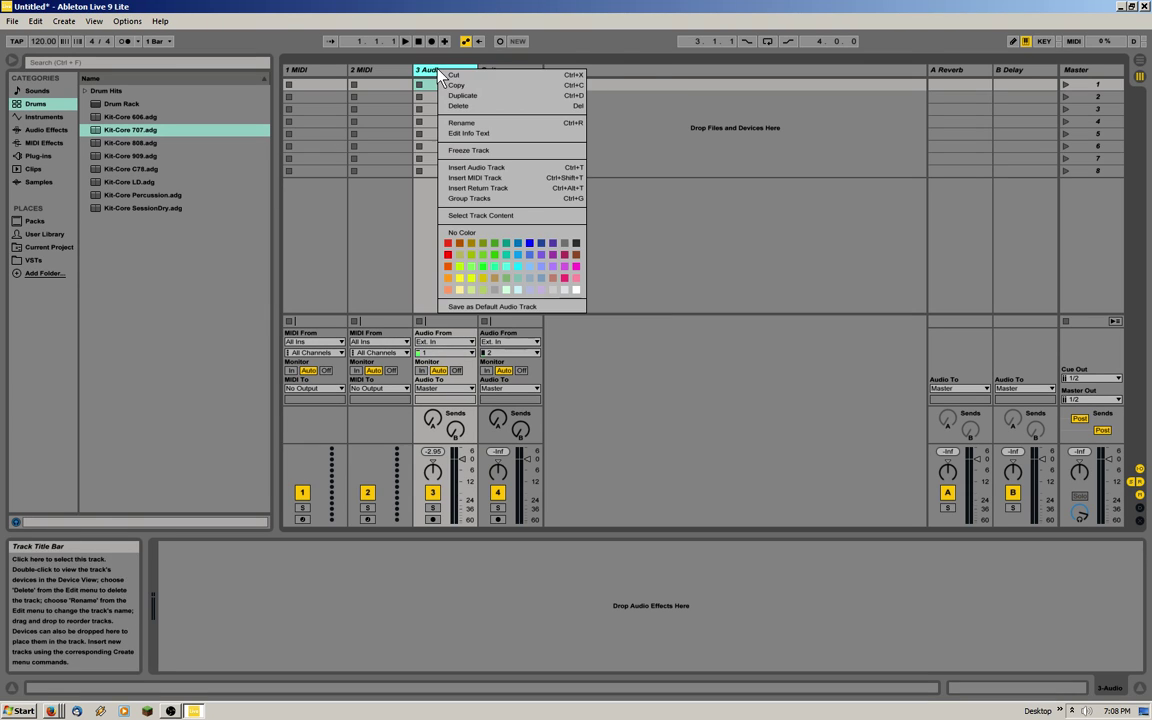
{"action": "left_click", "coordinate": [478, 123]}
{"action": "type", "text": "Mic"}
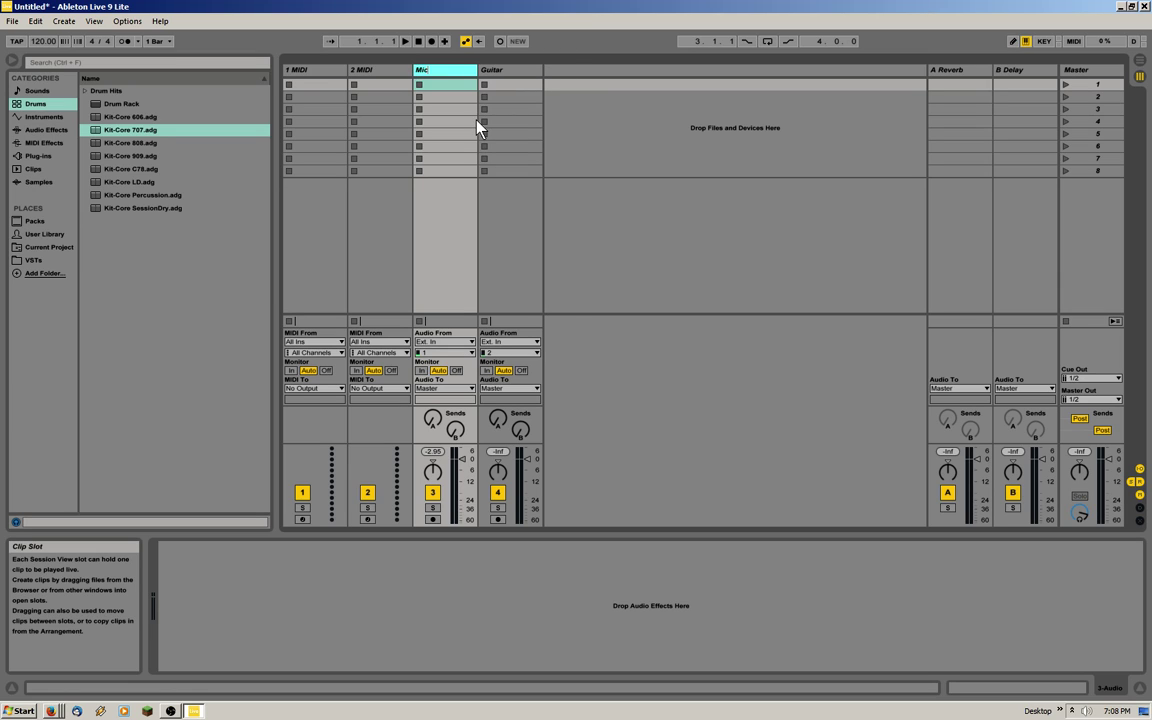
Step: Turn on the metronome and set the global launch quantization to 1 Bar
{"action": "left_click", "coordinate": [315, 72]}
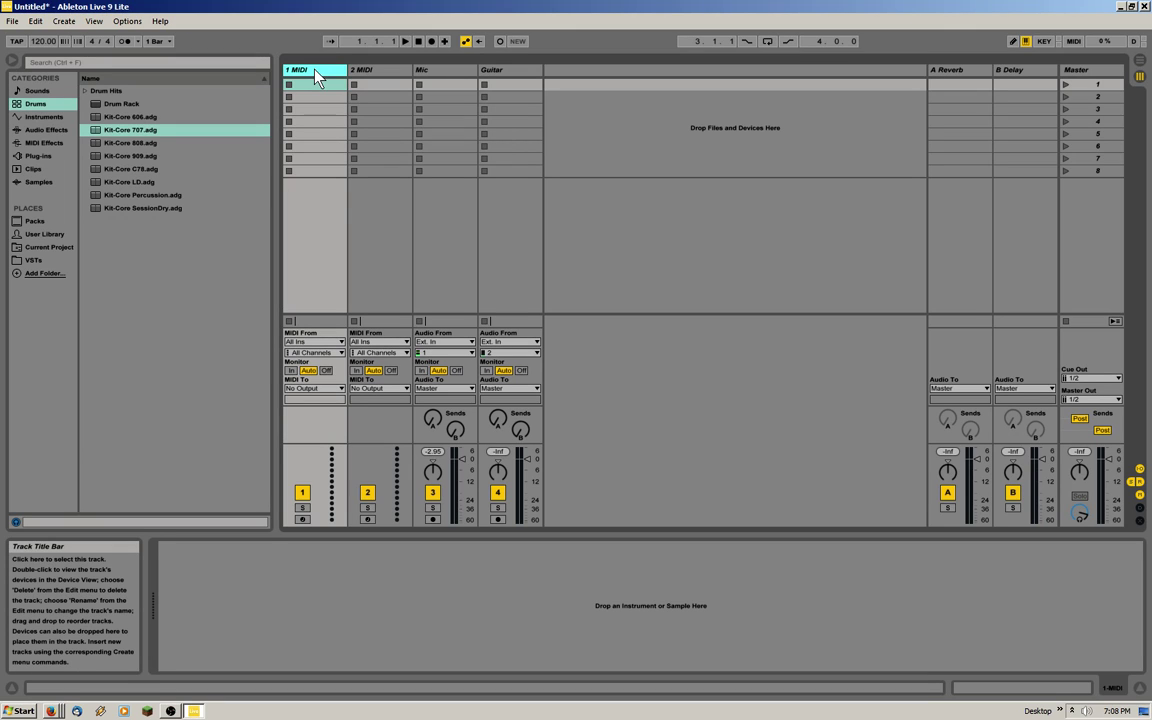
{"action": "left_click", "coordinate": [124, 41]}
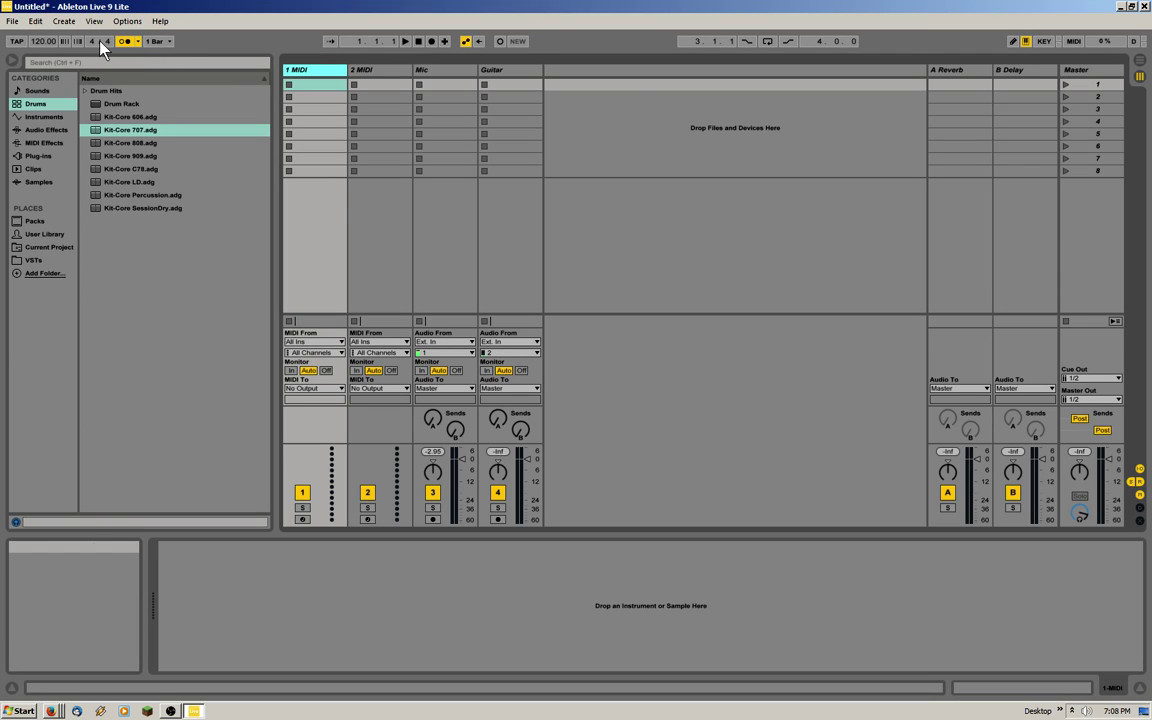
{"action": "left_click", "coordinate": [154, 43]}
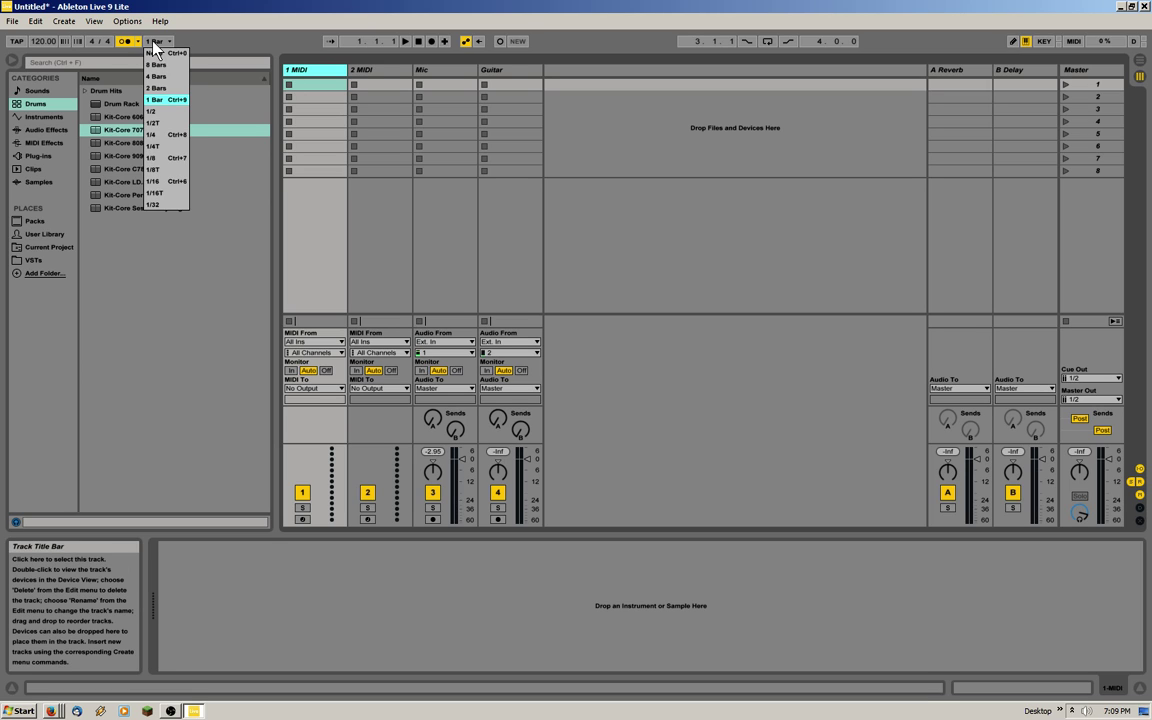
{"action": "left_click", "coordinate": [163, 101]}
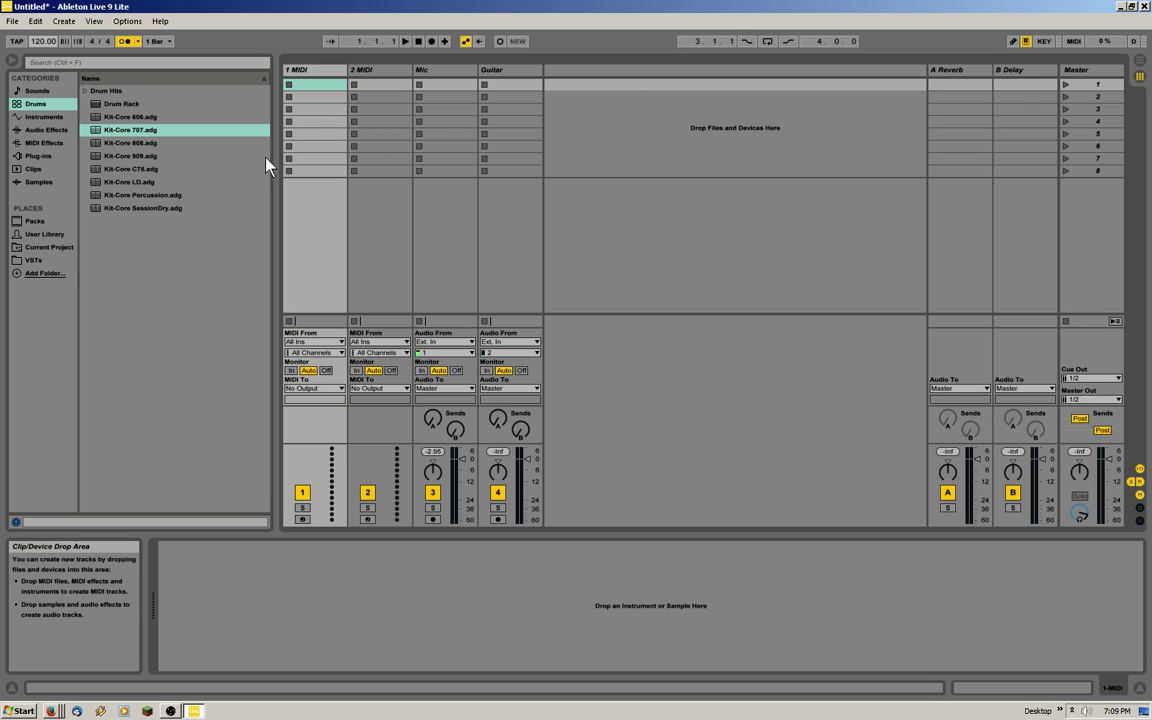
Step: Load the Kit-Core 707 drum kit onto the 1 MIDI track and create an empty MIDI clip in its first slot
{"action": "left_click", "coordinate": [115, 132]}
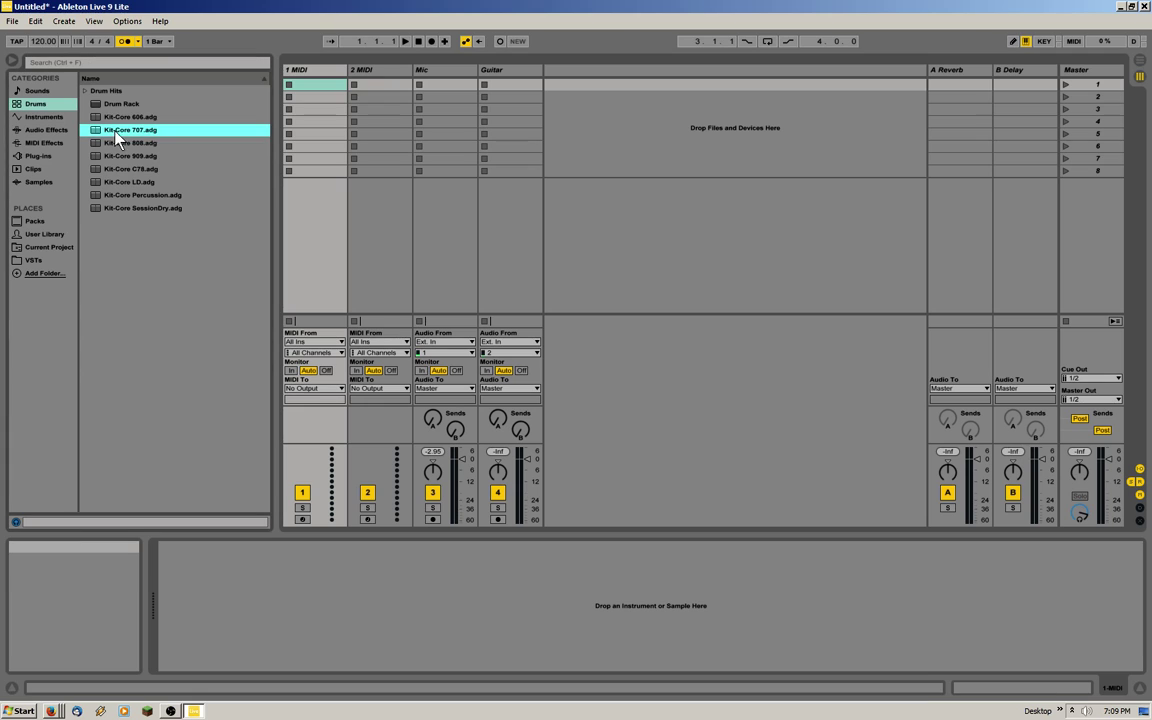
{"action": "left_click_drag", "start_coordinate": [309, 249], "coordinate": [311, 242]}
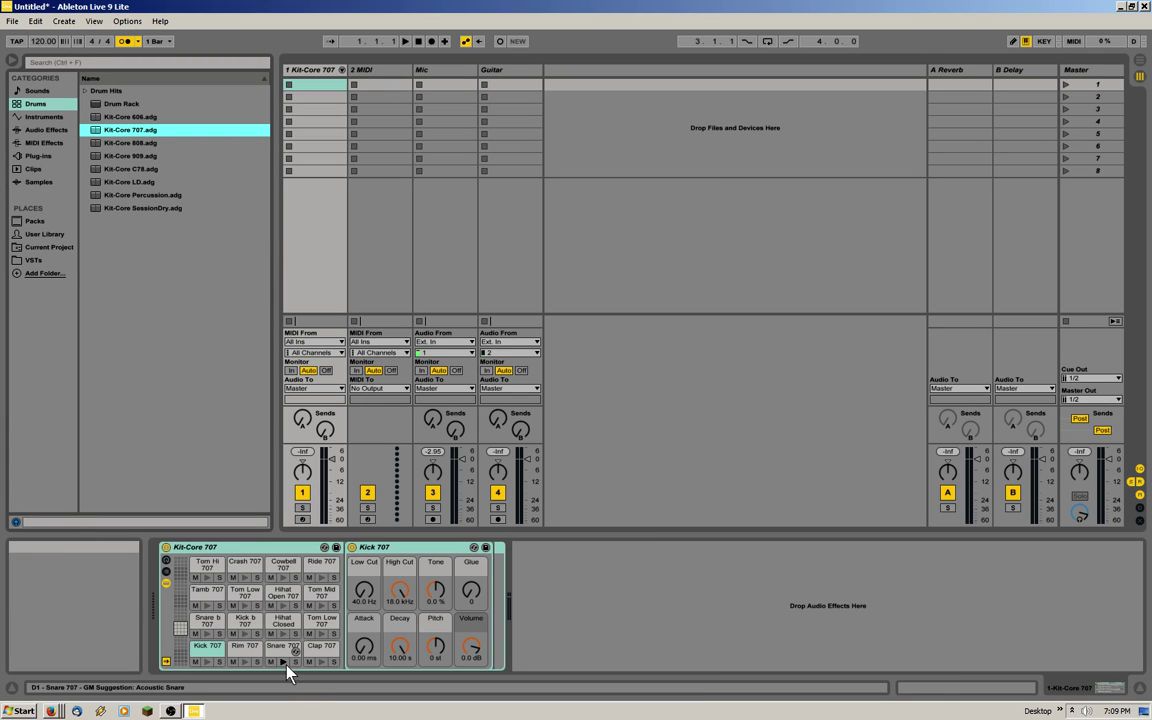
{"action": "double_click", "coordinate": [311, 85]}
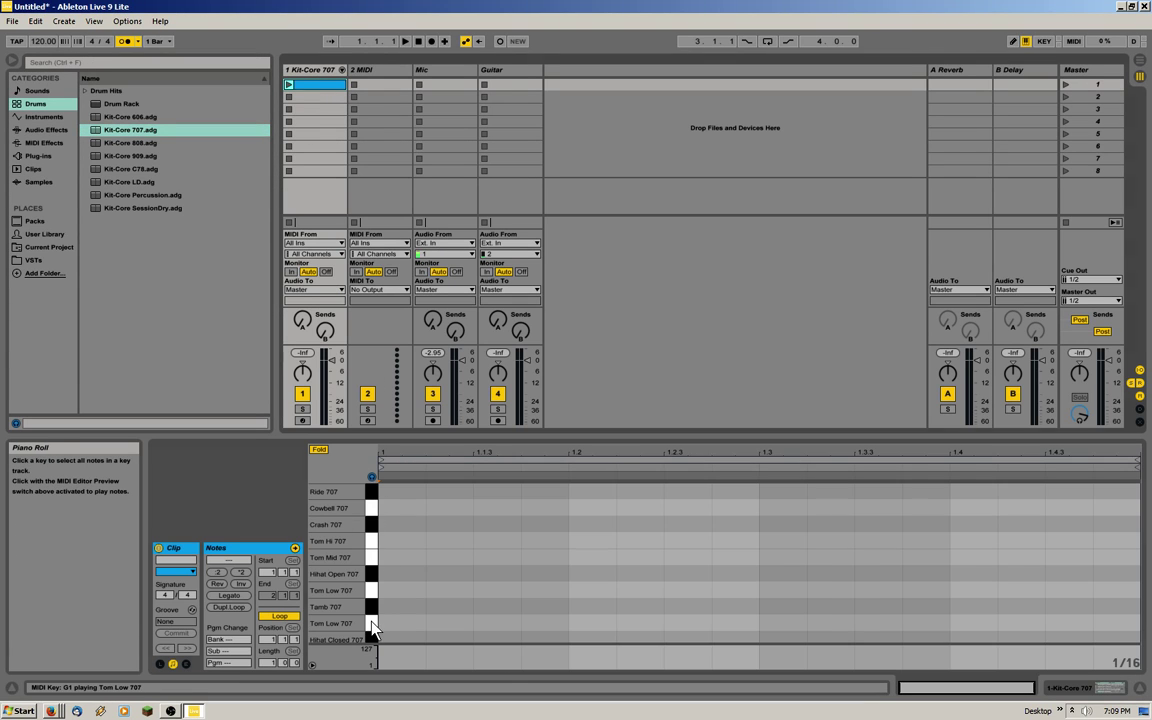
{"action": "scroll", "coordinate": [373, 630], "scroll_direction": "down", "scroll_amount": 3}
{"action": "scroll", "coordinate": [373, 633], "scroll_direction": "down", "scroll_amount": 1}
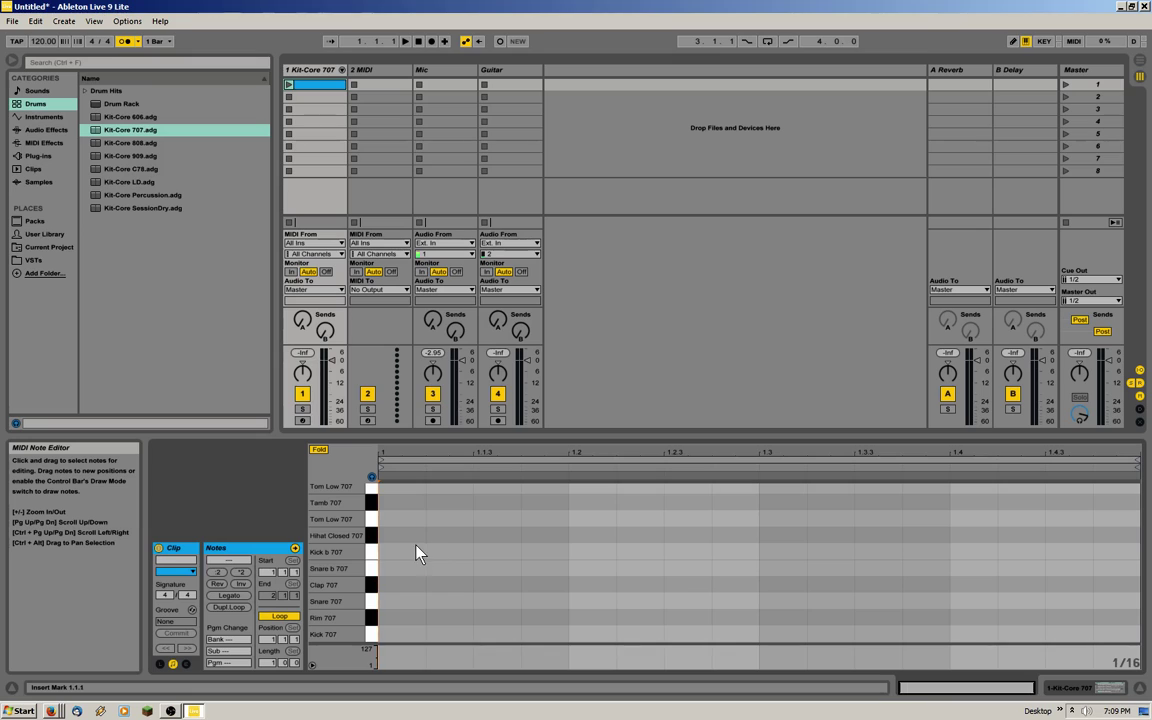
{"action": "left_click", "coordinate": [426, 550]}
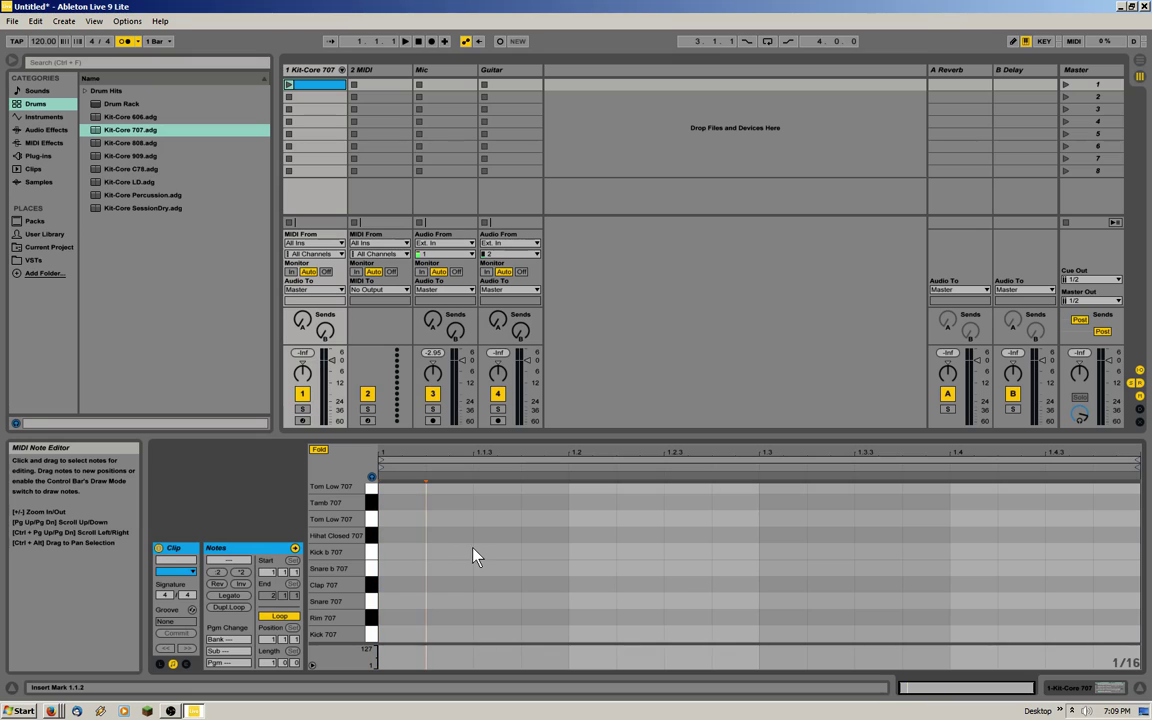
{"action": "left_click", "coordinate": [605, 562]}
{"action": "left_click", "coordinate": [524, 562]}
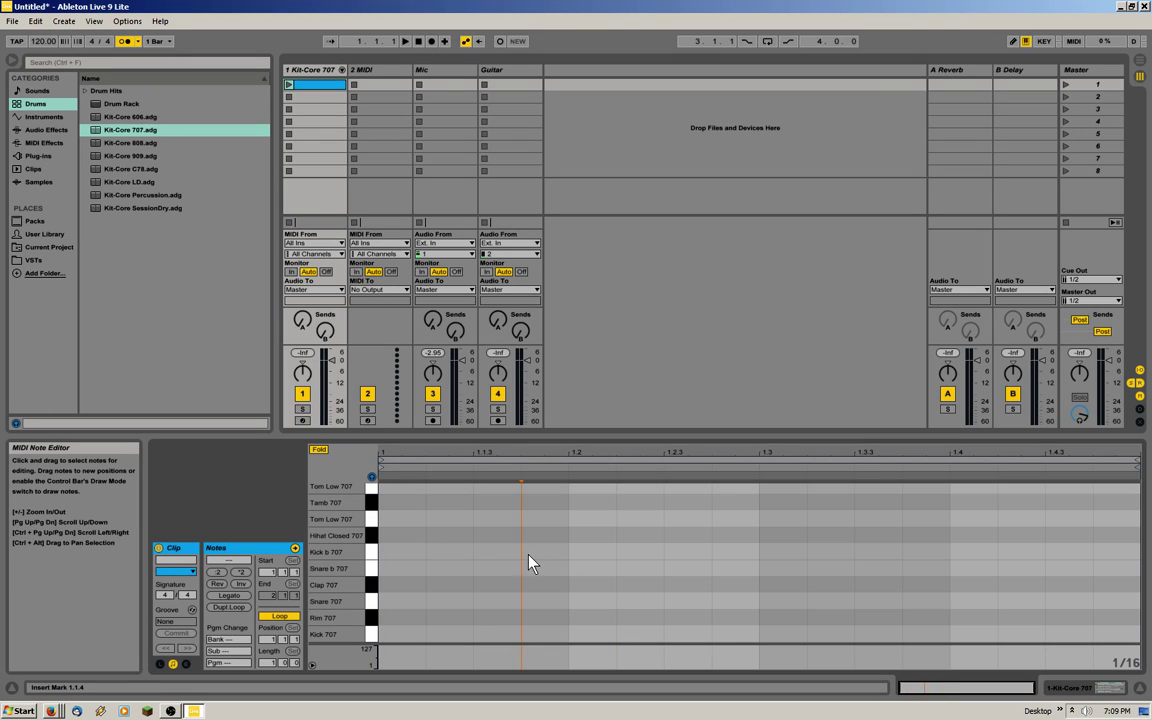
{"action": "left_click", "coordinate": [474, 562]}
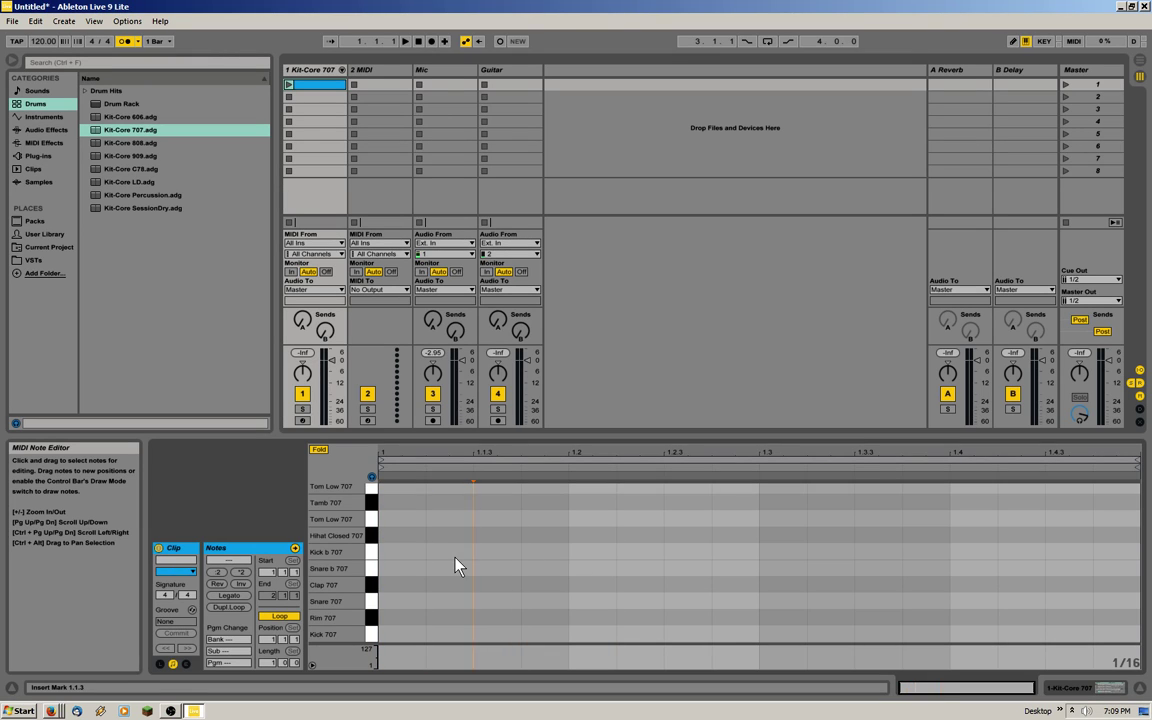
{"action": "right_click", "coordinate": [508, 552]}
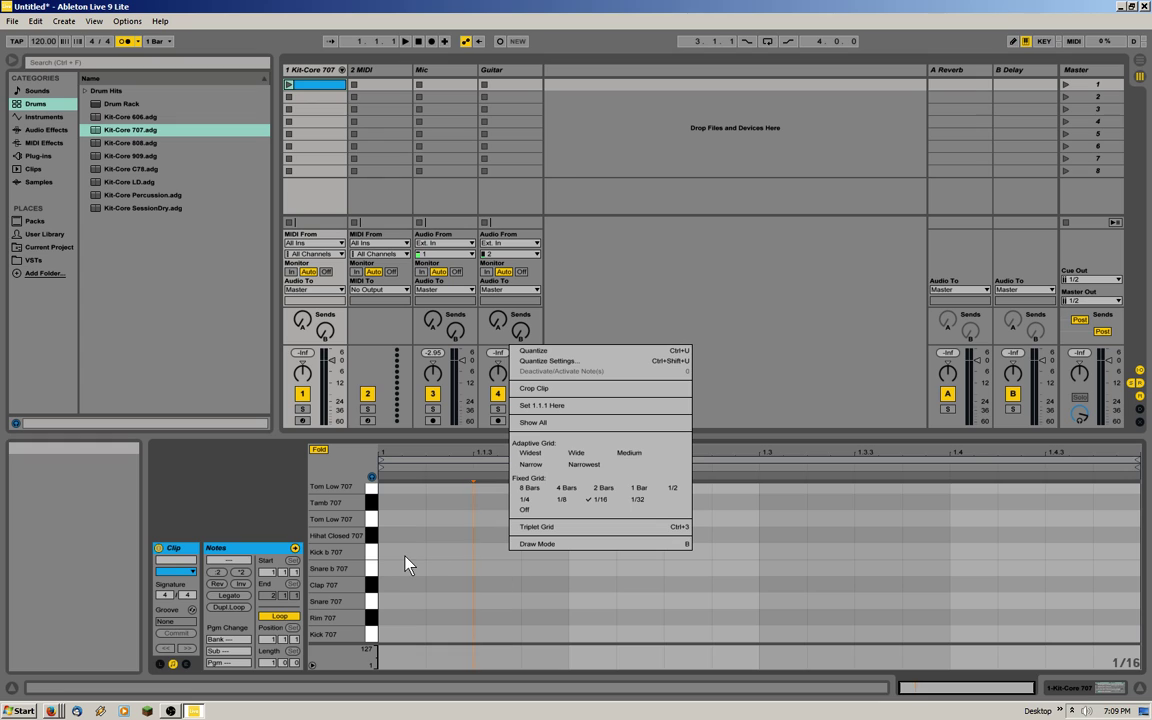
{"action": "left_click", "coordinate": [404, 636]}
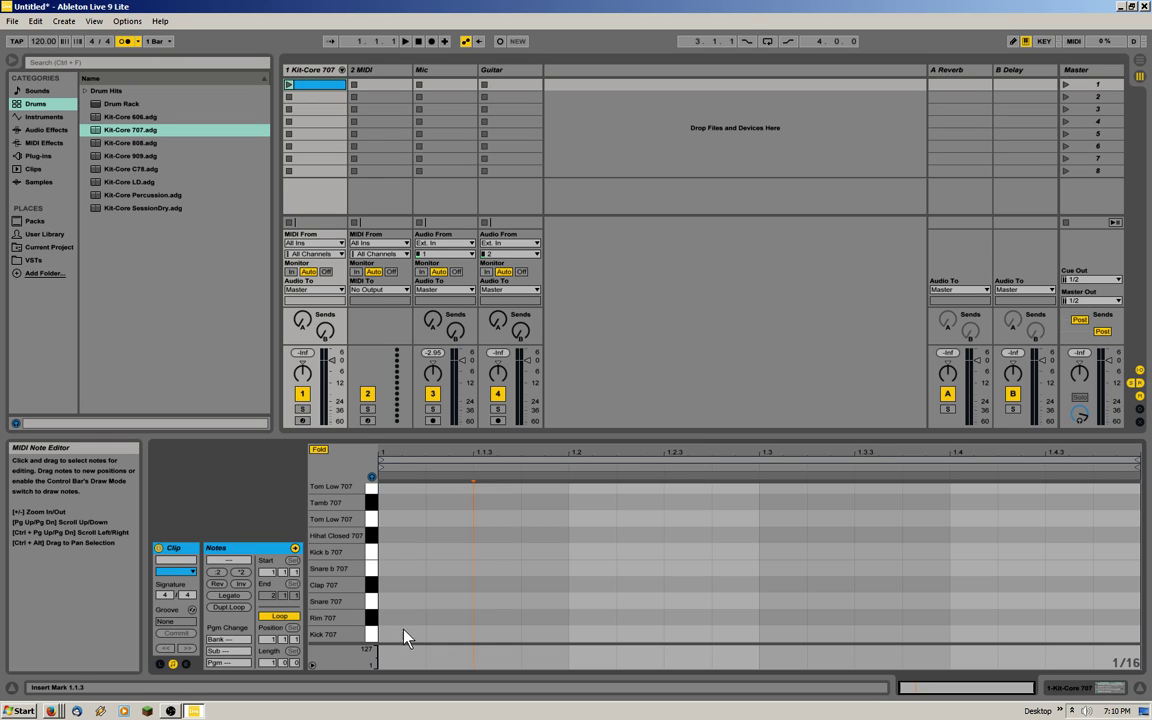
{"action": "double_click", "coordinate": [402, 537]}
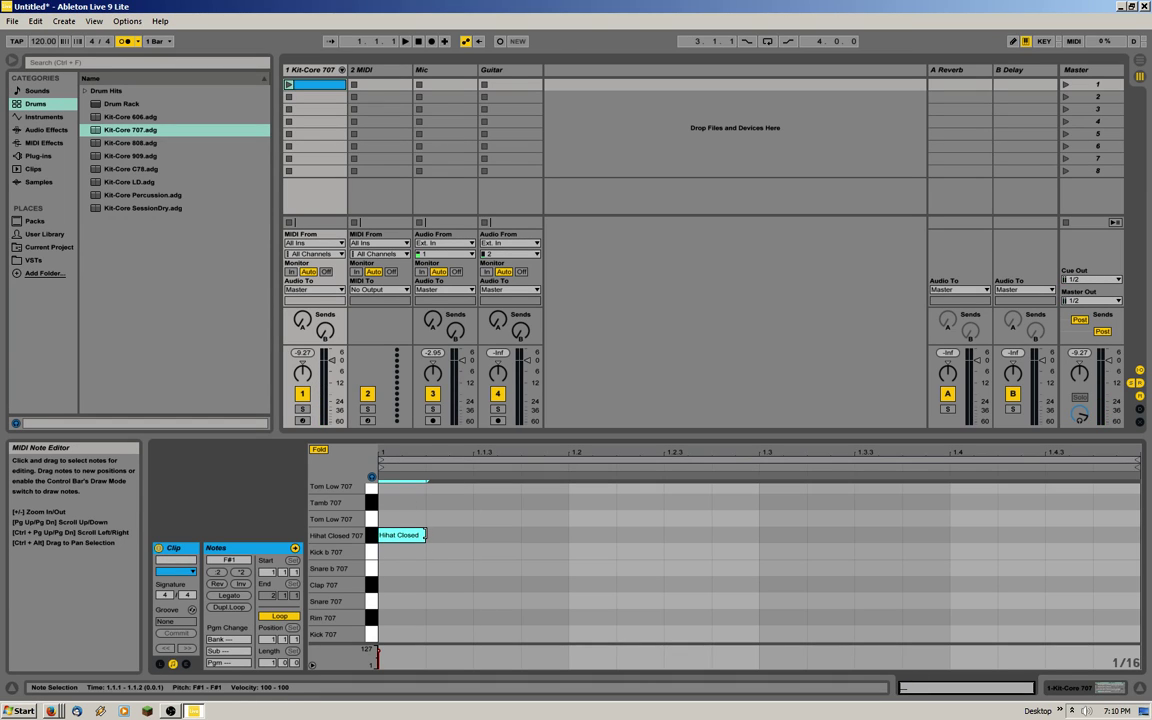
{"action": "left_click_drag", "start_coordinate": [424, 535], "coordinate": [564, 536]}
{"action": "left_click_drag", "start_coordinate": [558, 537], "coordinate": [444, 538]}
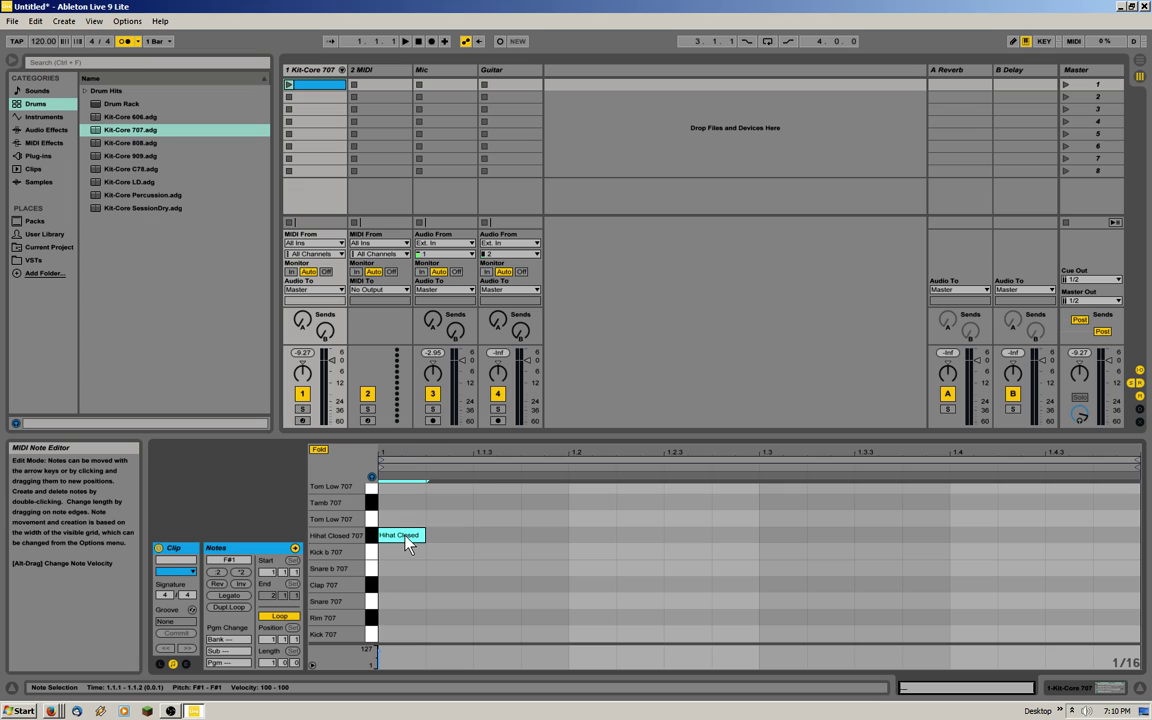
{"action": "double_click", "coordinate": [405, 537]}
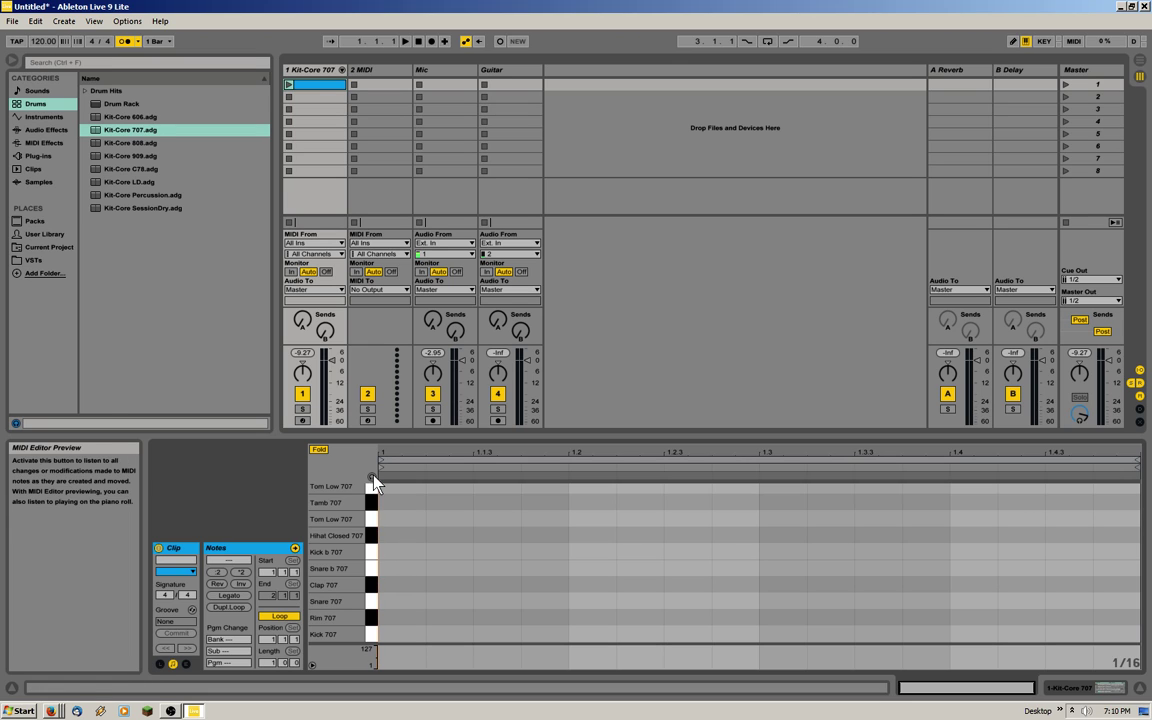
Step: Turn on the MIDI editor preview and audition several drum sounds from the piano roll
{"action": "left_click", "coordinate": [372, 476]}
{"action": "left_click", "coordinate": [367, 531]}
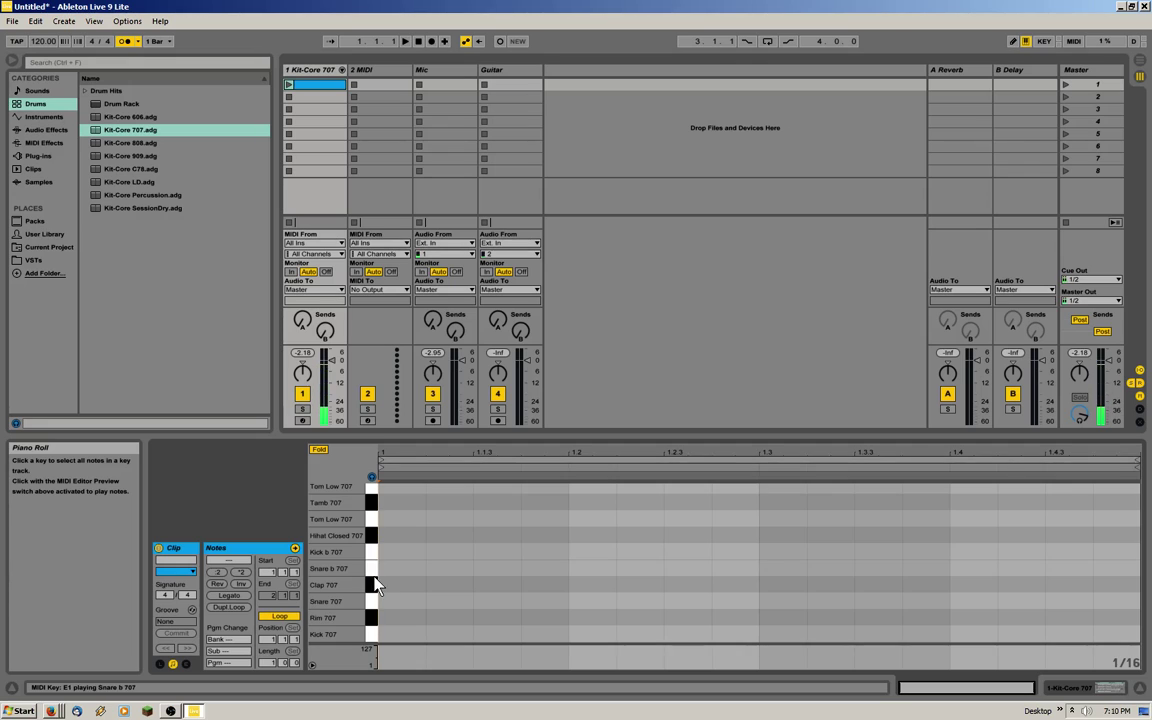
{"action": "left_click", "coordinate": [368, 617]}
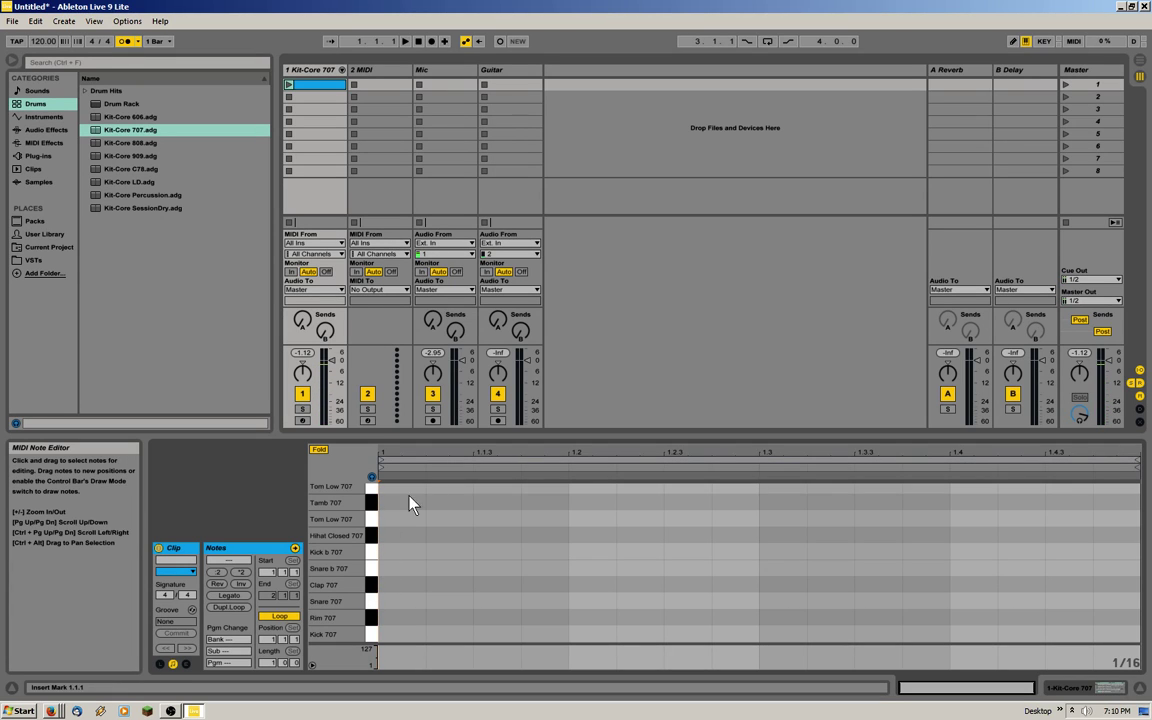
Step: Set the note grid to 1/8 and add a Hihat Closed 707 note at the start of the clip
{"action": "right_click", "coordinate": [435, 527]}
{"action": "left_click", "coordinate": [516, 468]}
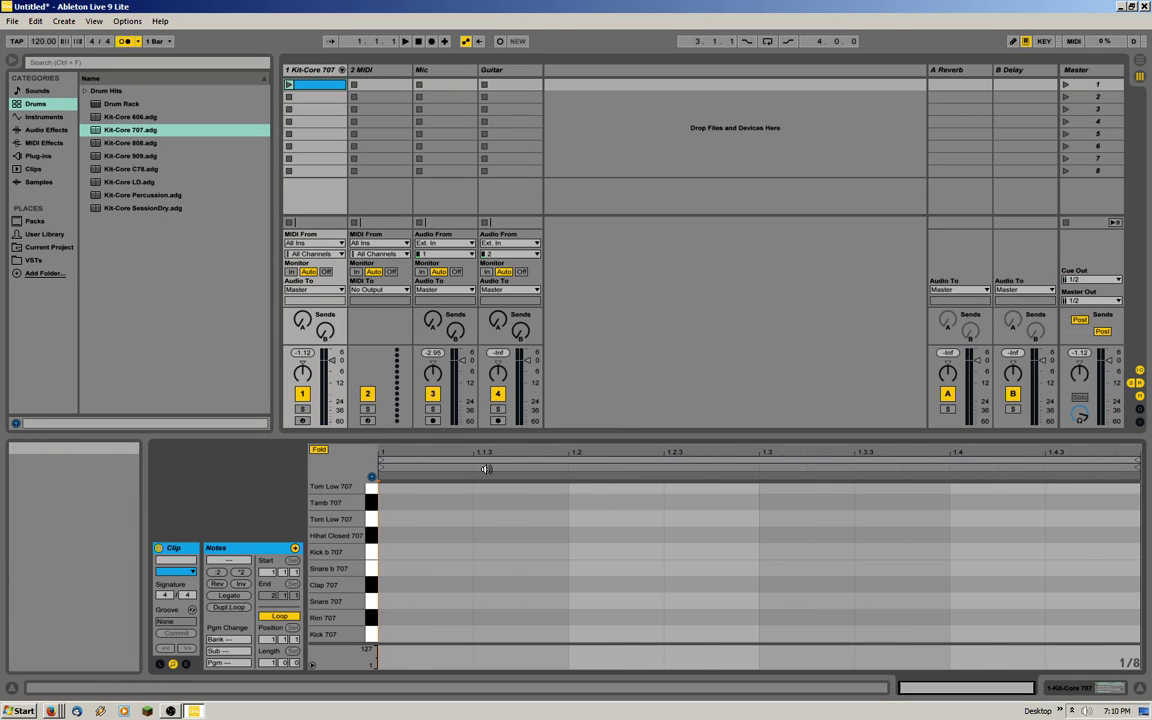
{"action": "double_click", "coordinate": [409, 537]}
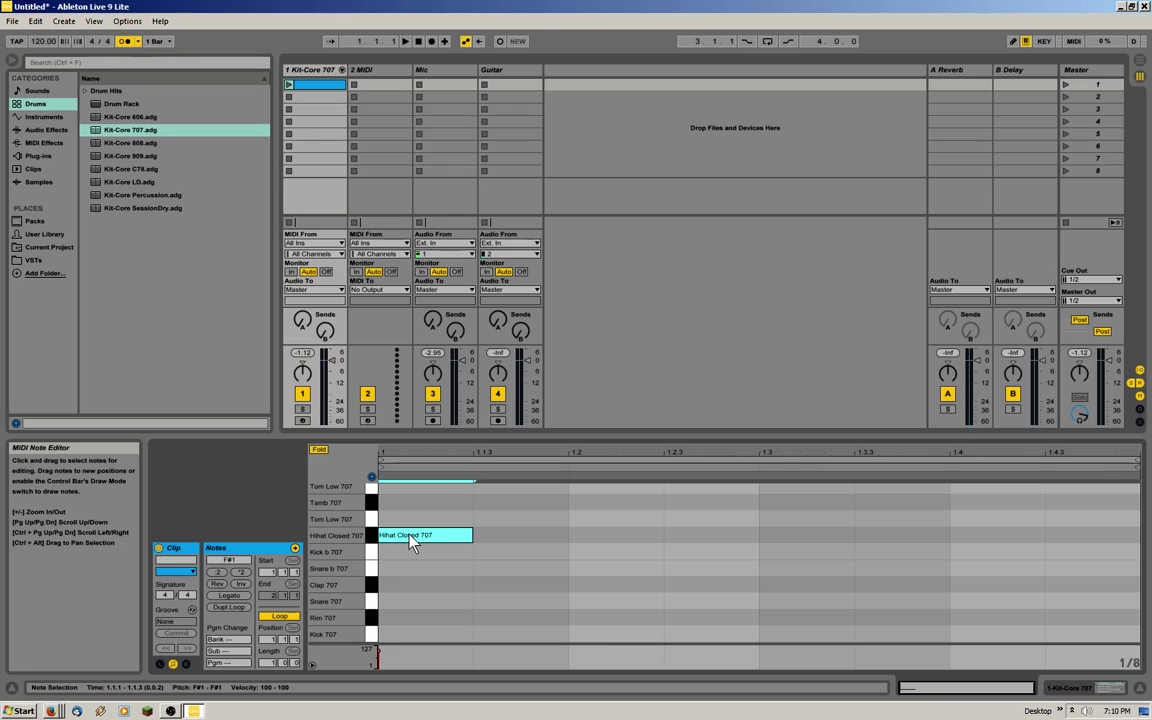
Step: Duplicate the closed hi-hat note seven times to fill the bar with eighth notes
{"action": "right_click", "coordinate": [413, 541]}
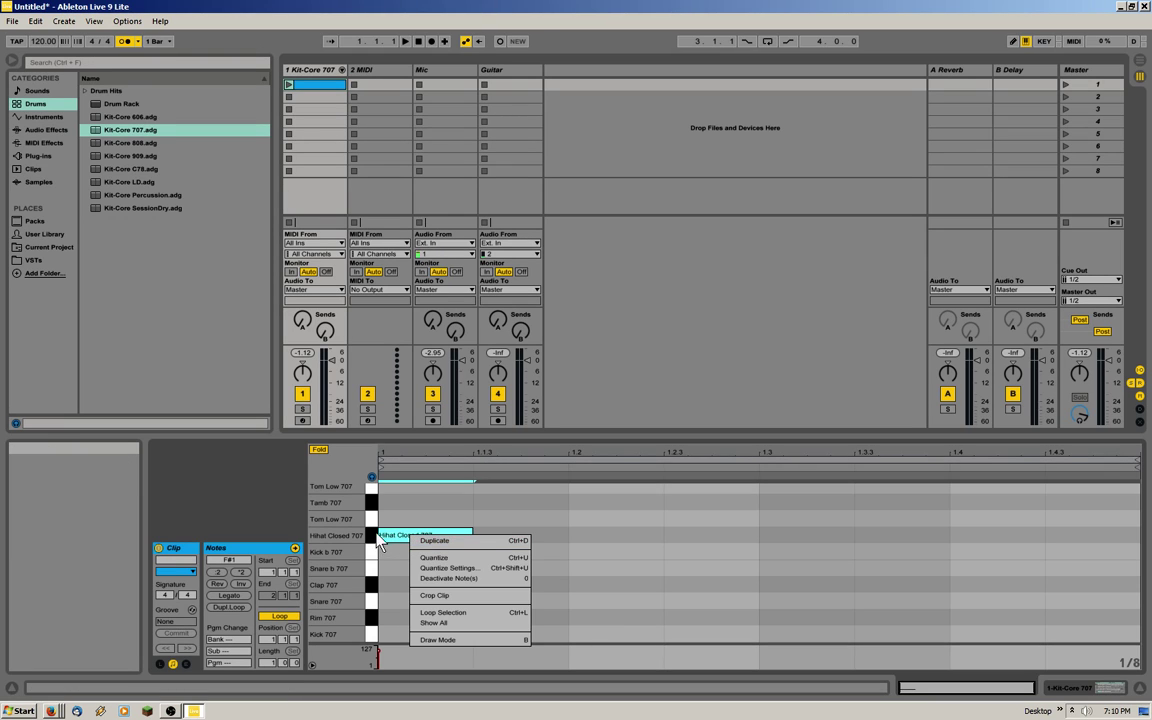
{"action": "left_click", "coordinate": [437, 557]}
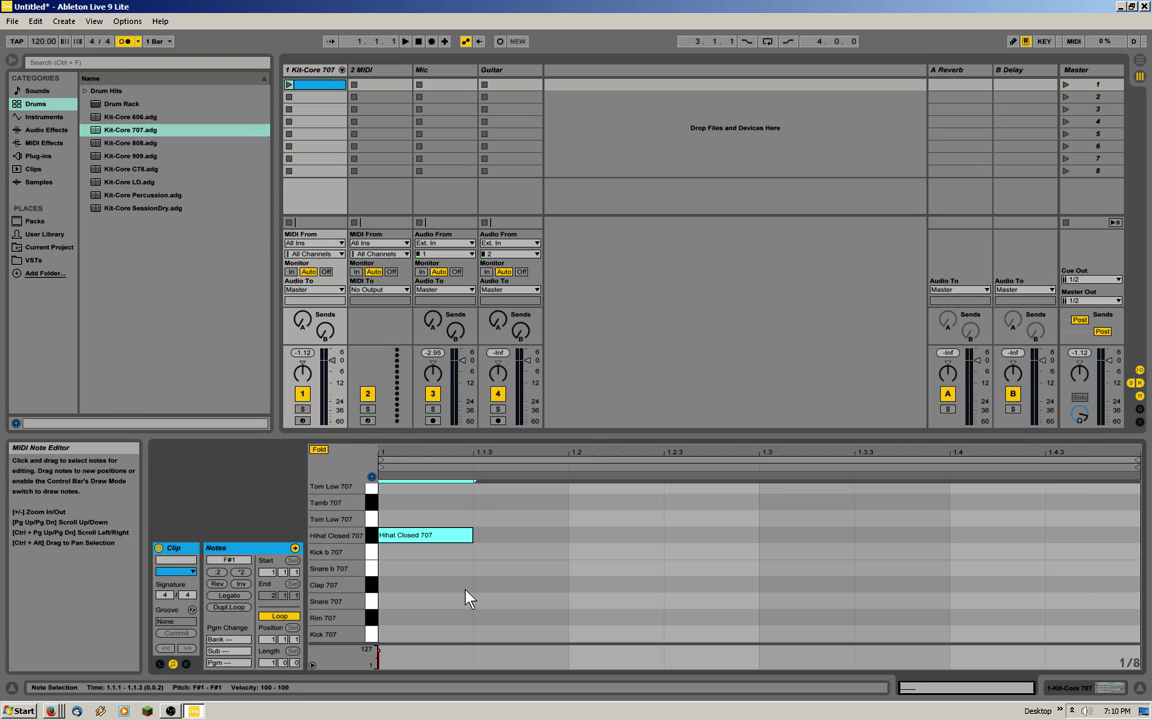
{"action": "key", "text": "ctrl+d"}
{"action": "key", "text": "ctrl+d"}
{"action": "key", "text": "ctrl+d"}
{"action": "key", "text": "ctrl+d"}
{"action": "key", "text": "ctrl+d"}
{"action": "key", "text": "ctrl+d"}
{"action": "key", "text": "ctrl+d"}
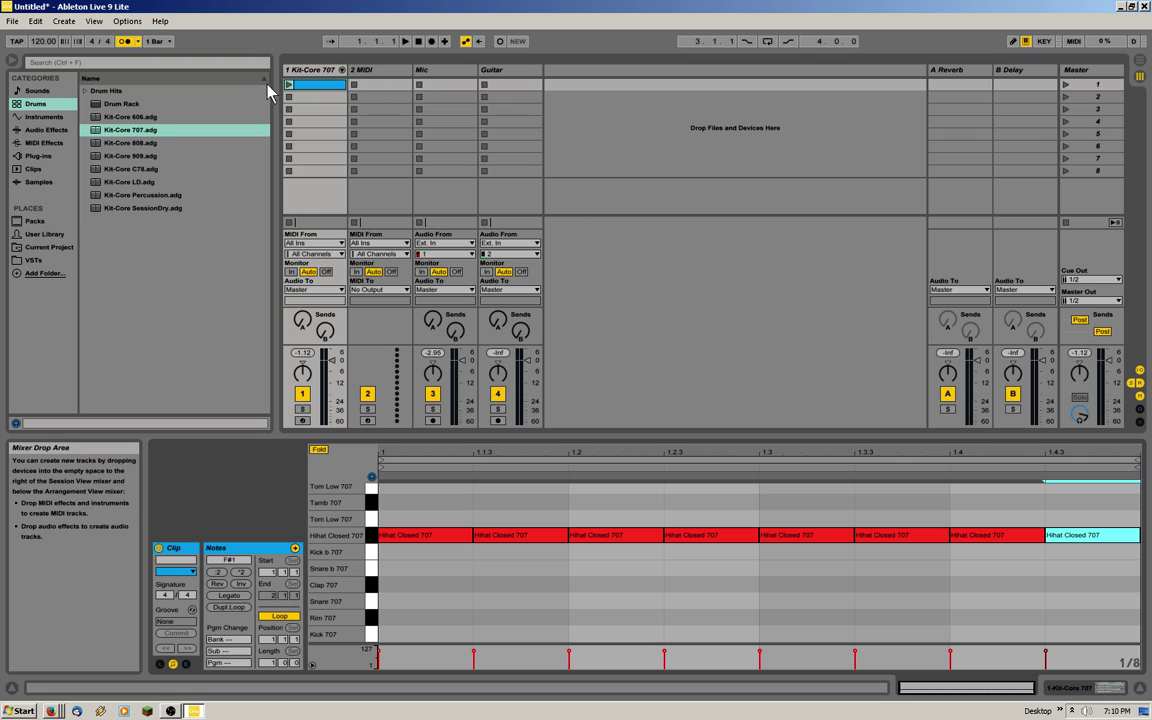
Step: Change the note grid of the drum clip to 1/16
{"action": "left_click", "coordinate": [430, 596]}
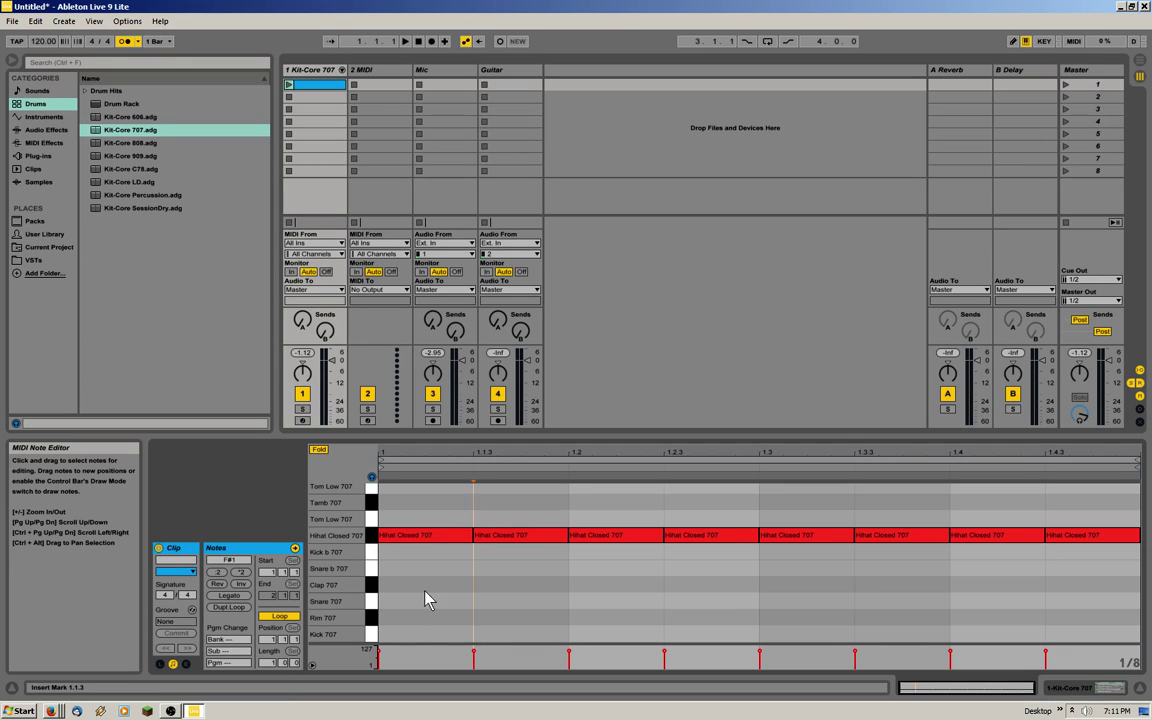
{"action": "left_click", "coordinate": [490, 614]}
{"action": "right_click", "coordinate": [500, 615]}
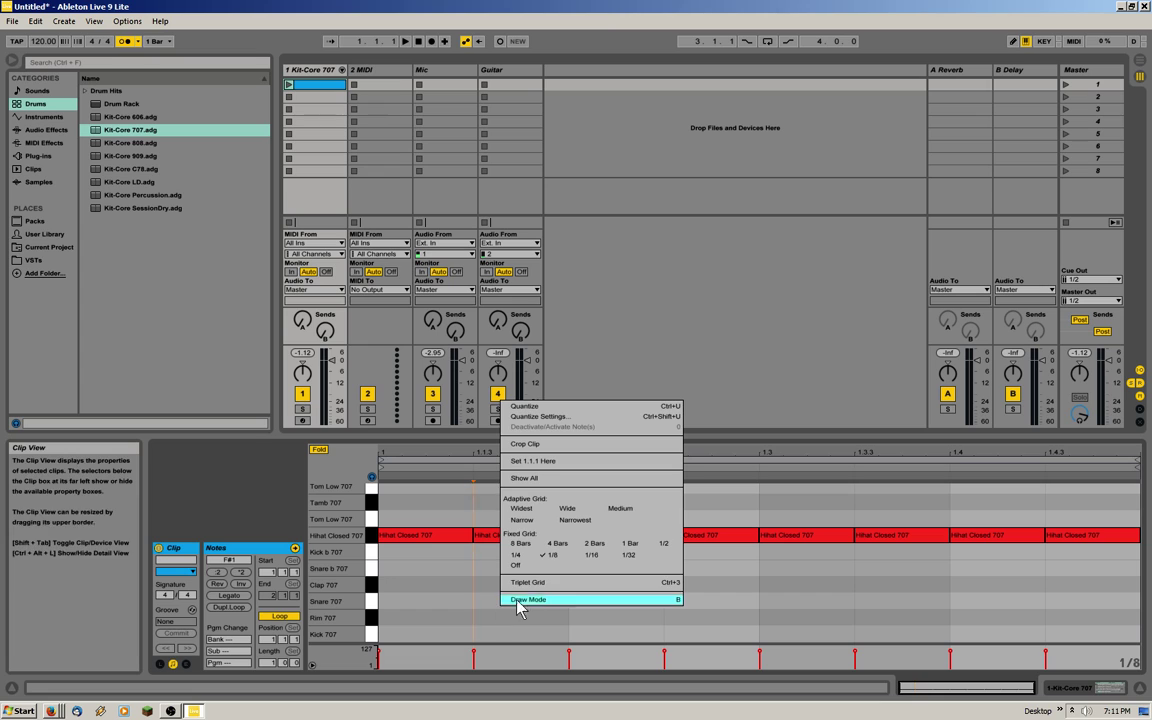
{"action": "left_click", "coordinate": [591, 549]}
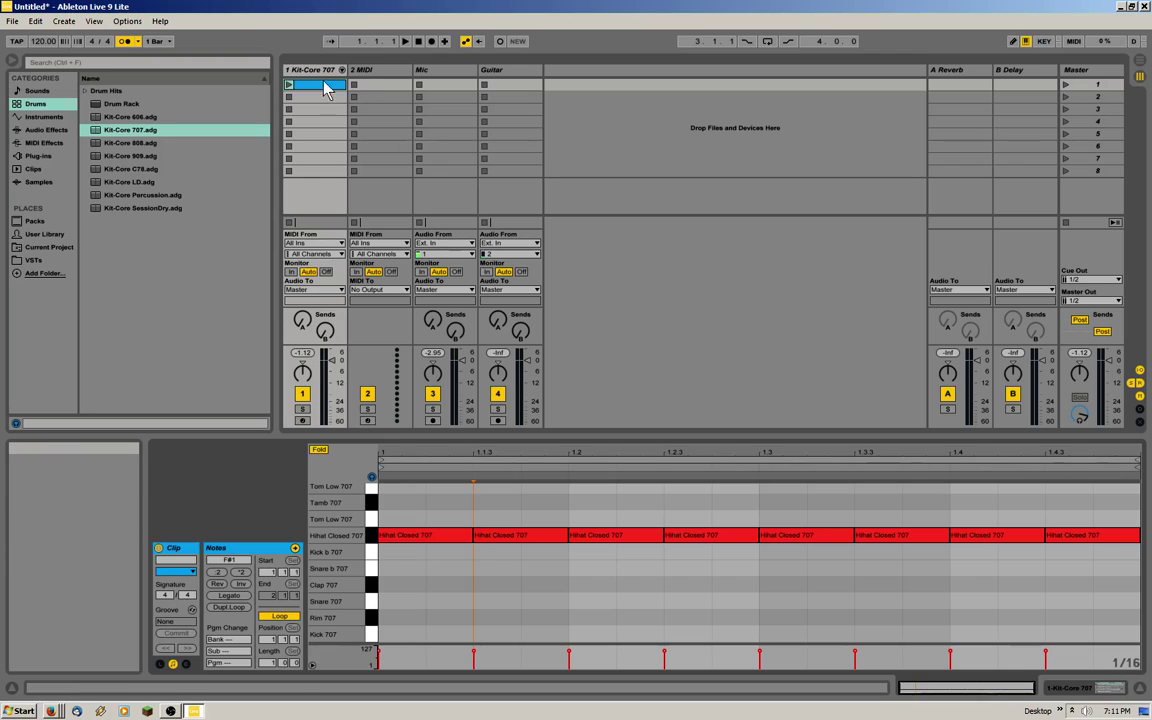
Step: With the drum clip launched, turn off the metronome and set the tempo to 90 BPM
{"action": "left_click", "coordinate": [289, 85]}
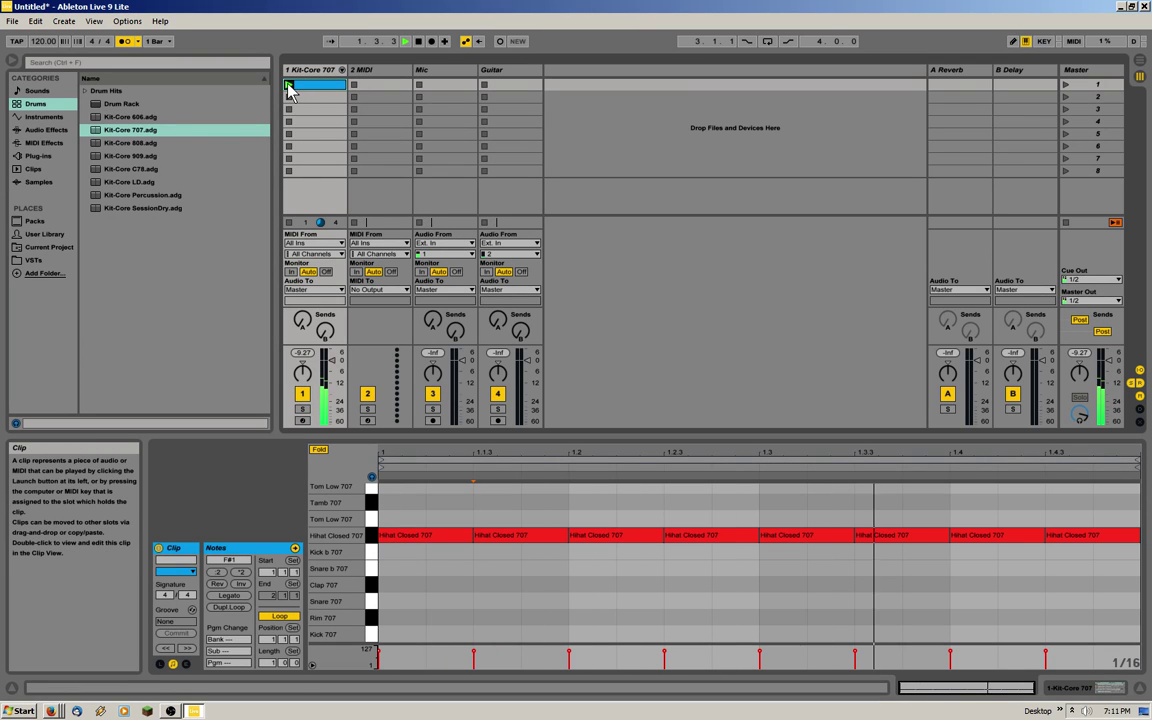
{"action": "left_click", "coordinate": [123, 42]}
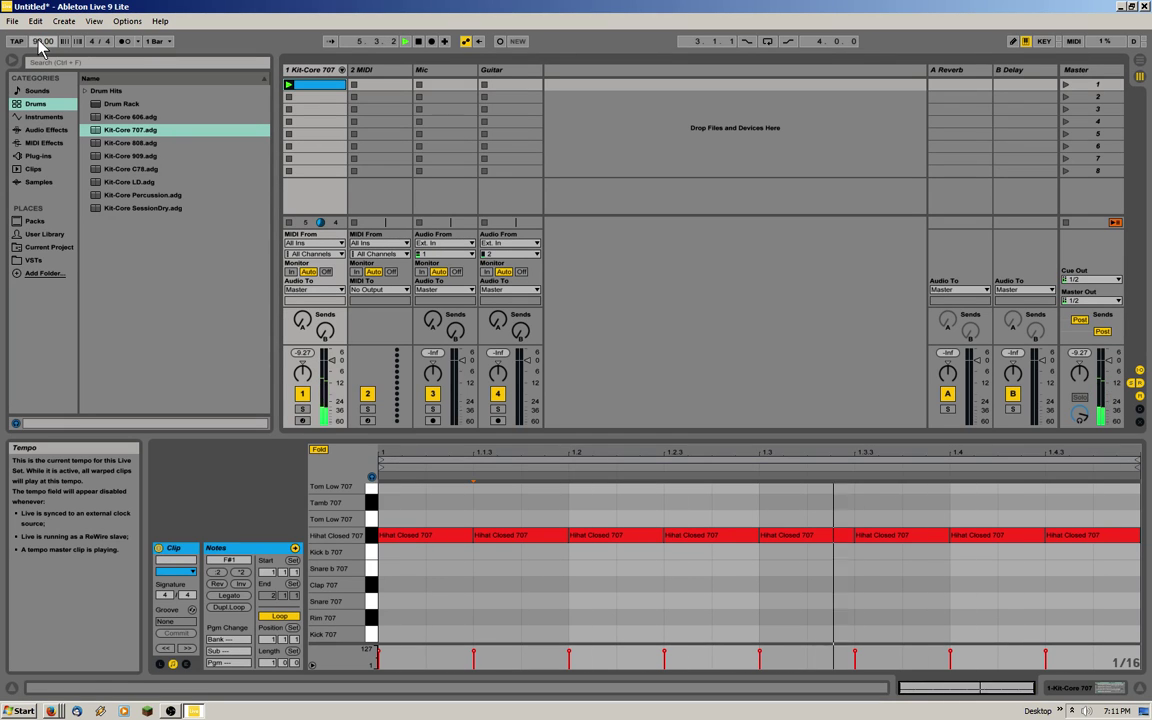
Step: Add Kick 707 notes on beats 1 and 3 and Snare b 707 notes on beats 2 and 4
{"action": "double_click", "coordinate": [416, 636]}
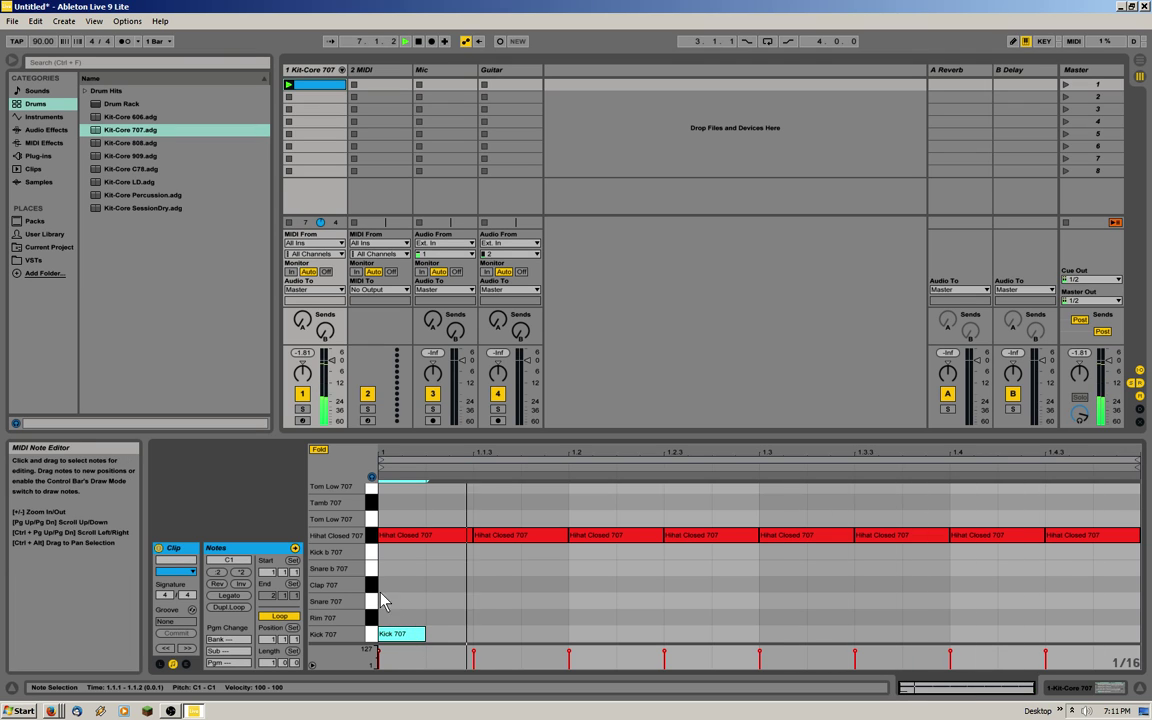
{"action": "double_click", "coordinate": [586, 568]}
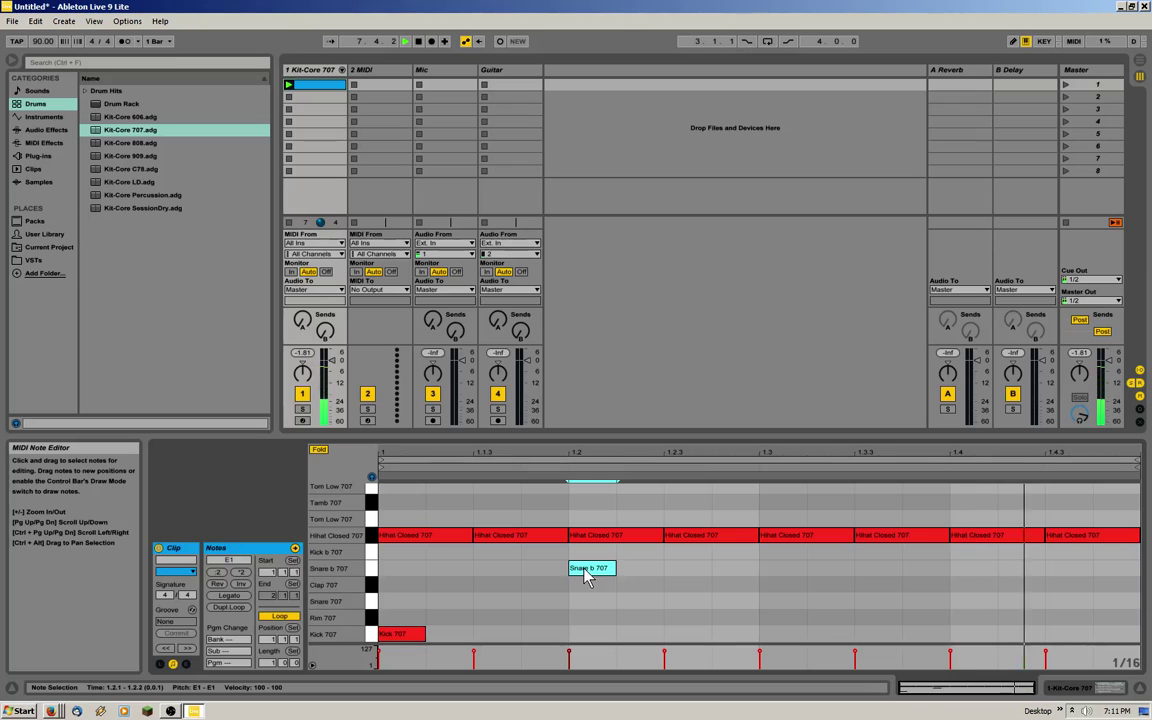
{"action": "double_click", "coordinate": [782, 636]}
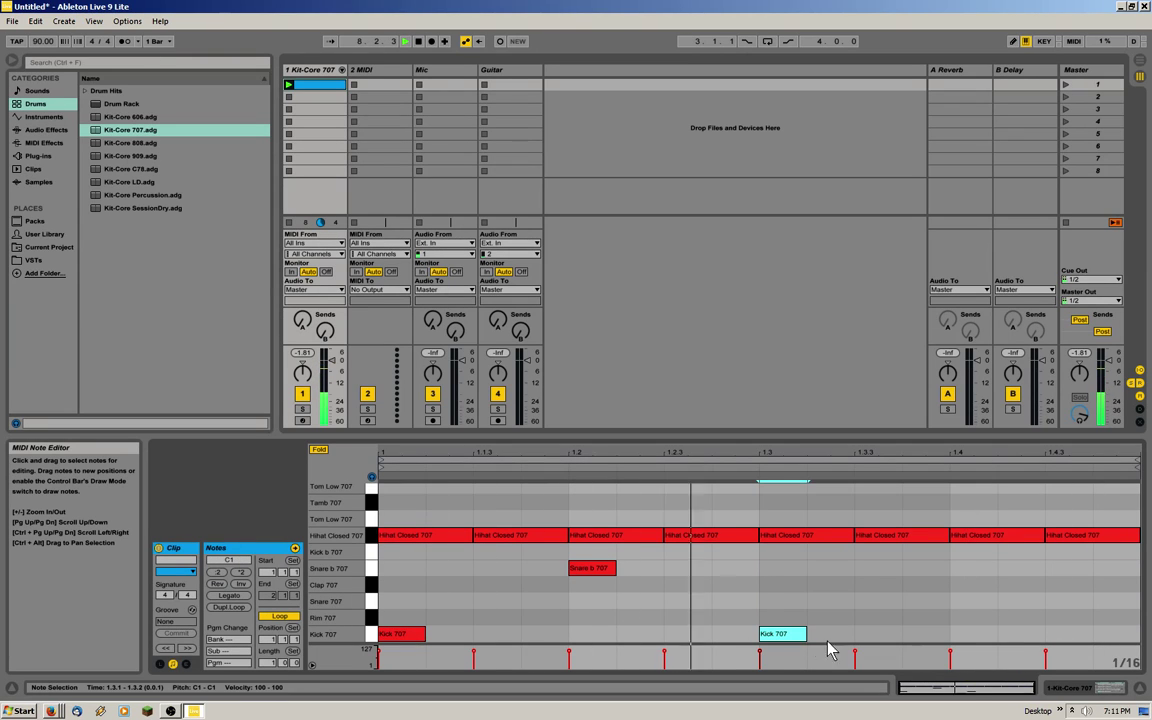
{"action": "double_click", "coordinate": [989, 568]}
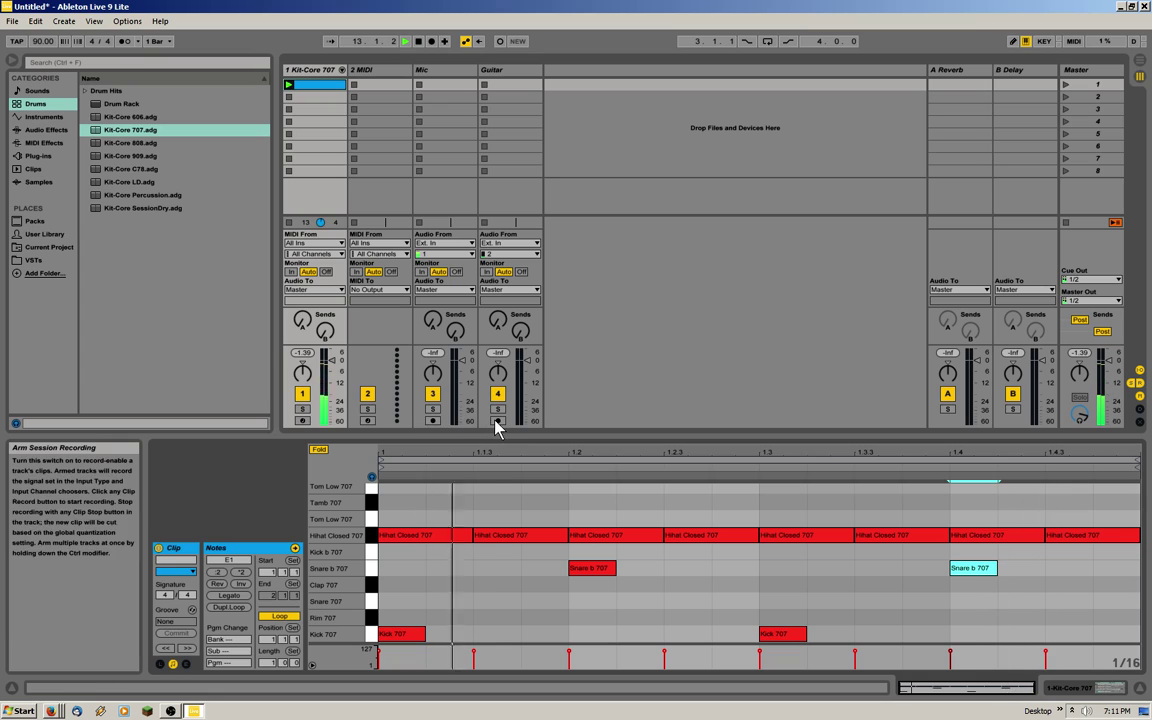
Step: Arm the Kit-Core 707 and Guitar tracks for recording and reopen the drum clip's notes
{"action": "left_click", "coordinate": [302, 421]}
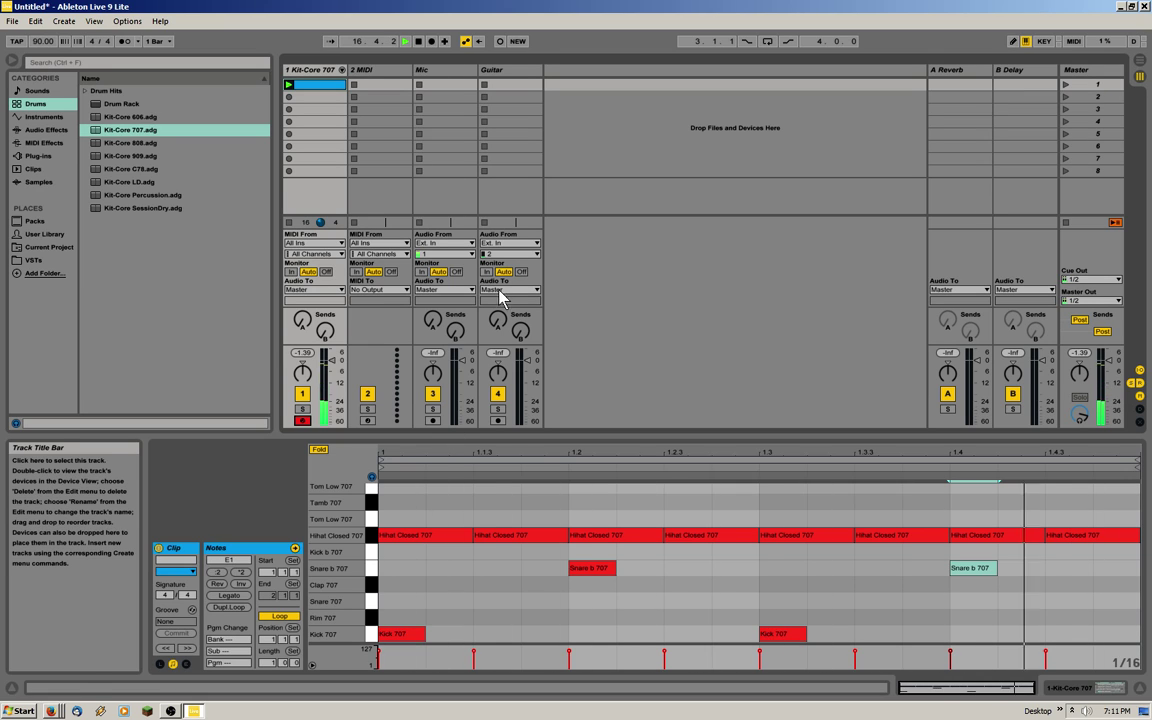
{"action": "left_click", "coordinate": [497, 421]}
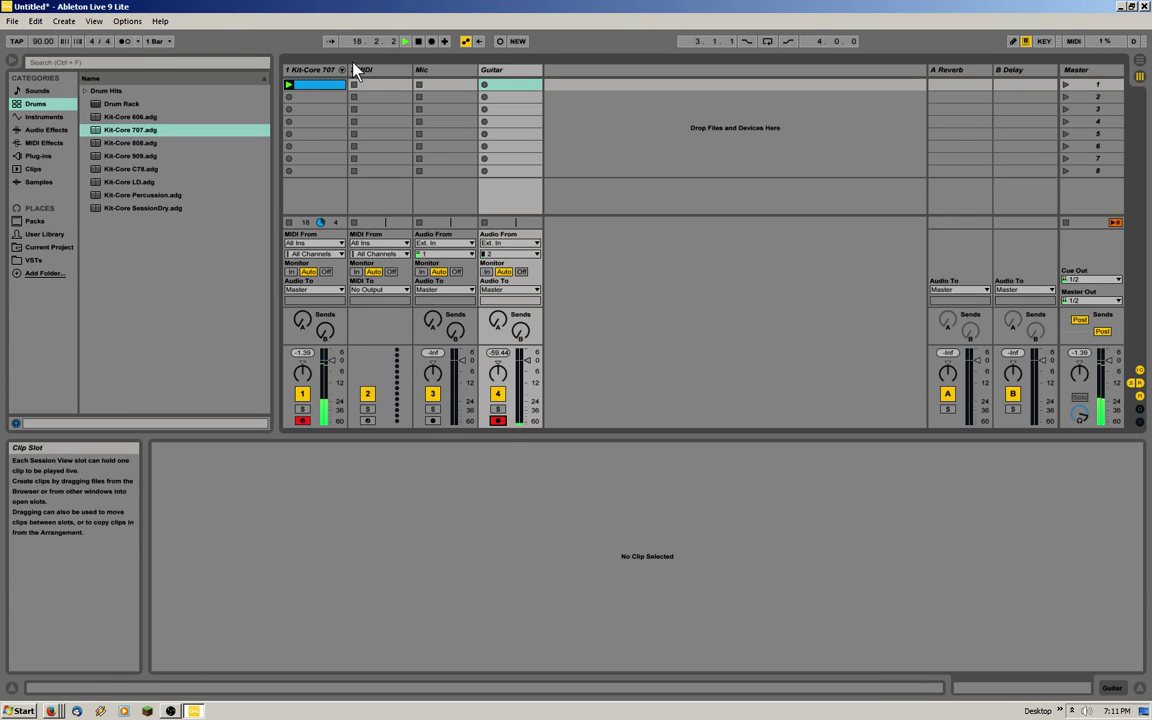
{"action": "left_click", "coordinate": [300, 85]}
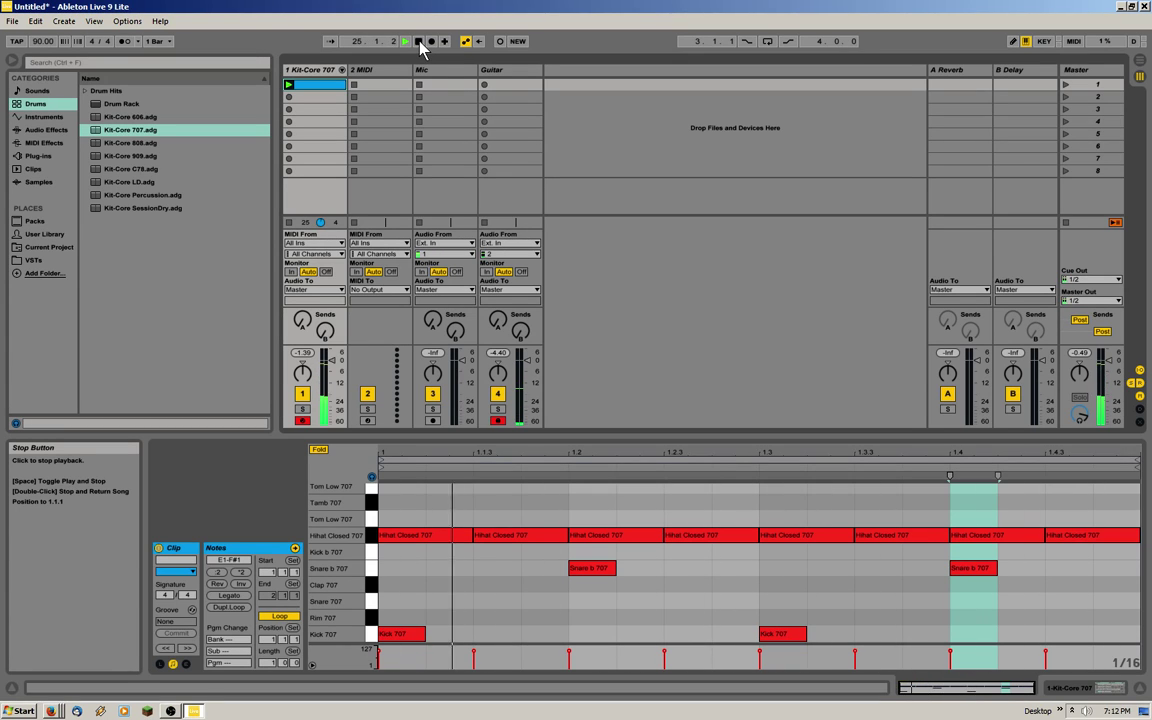
Step: Set the tempo to 85 BPM and record the drum clip and the guitar into the Arrangement
{"action": "left_click", "coordinate": [40, 43]}
{"action": "type", "text": "85"}
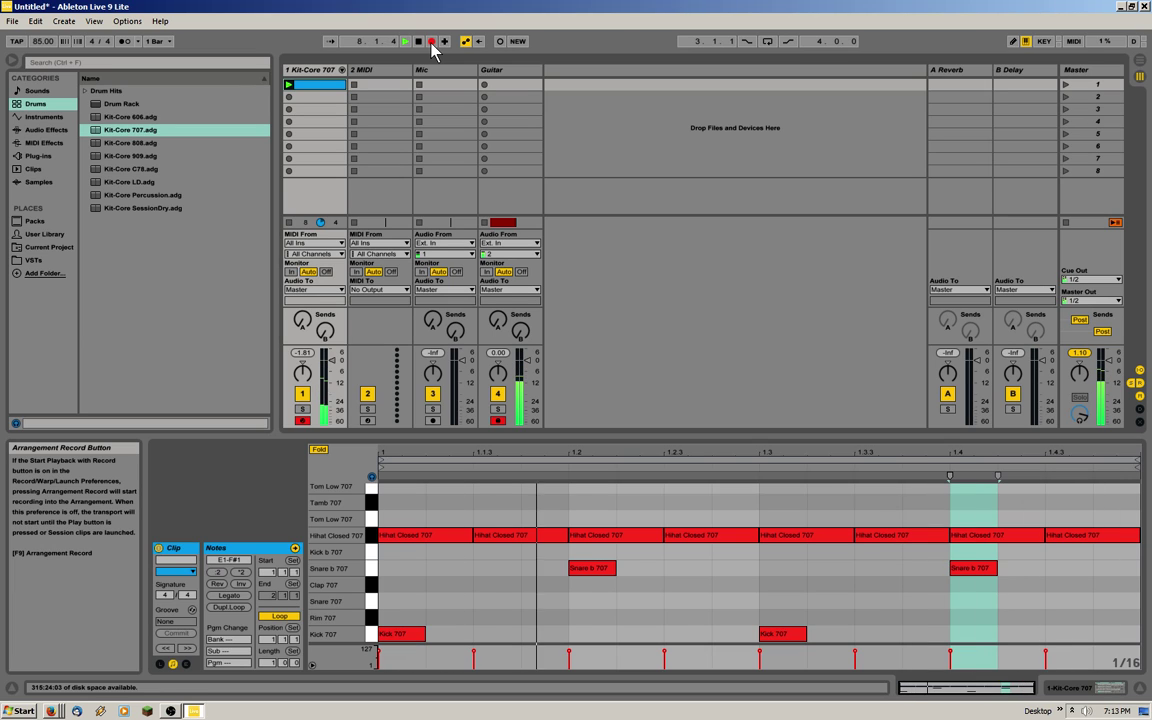
{"action": "left_click", "coordinate": [431, 42]}
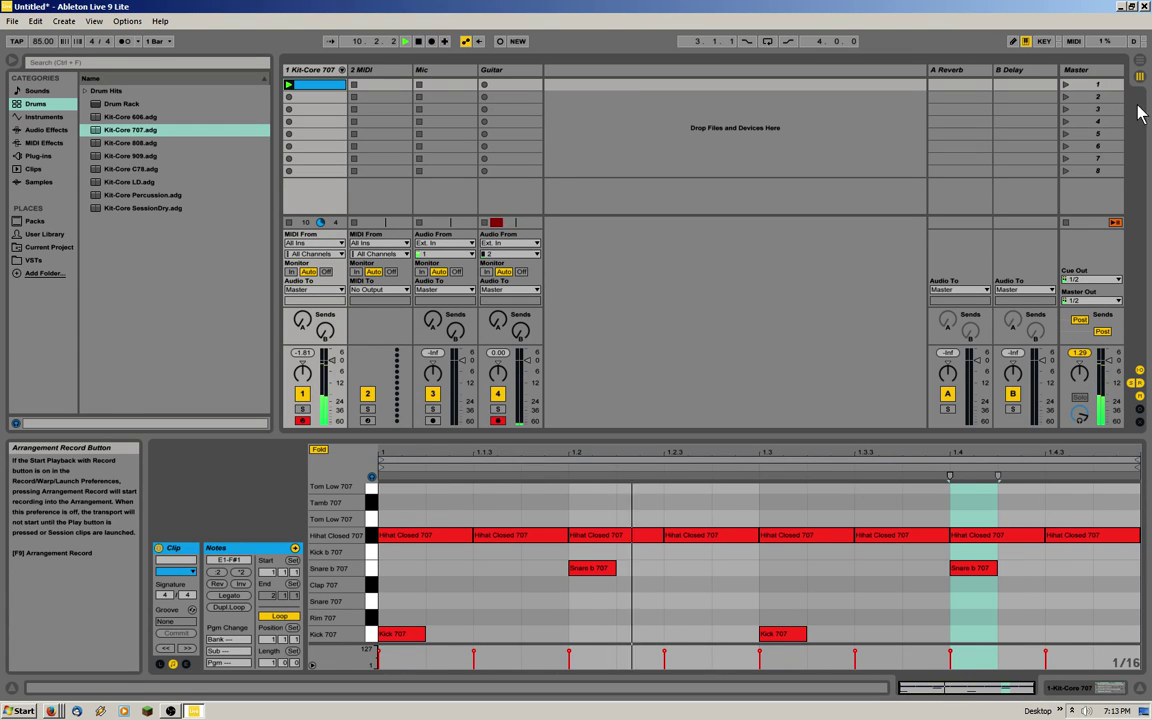
Step: Switch to the Arrangement View and return the Kit-Core 707 track to arrangement playback
{"action": "left_click", "coordinate": [1140, 60]}
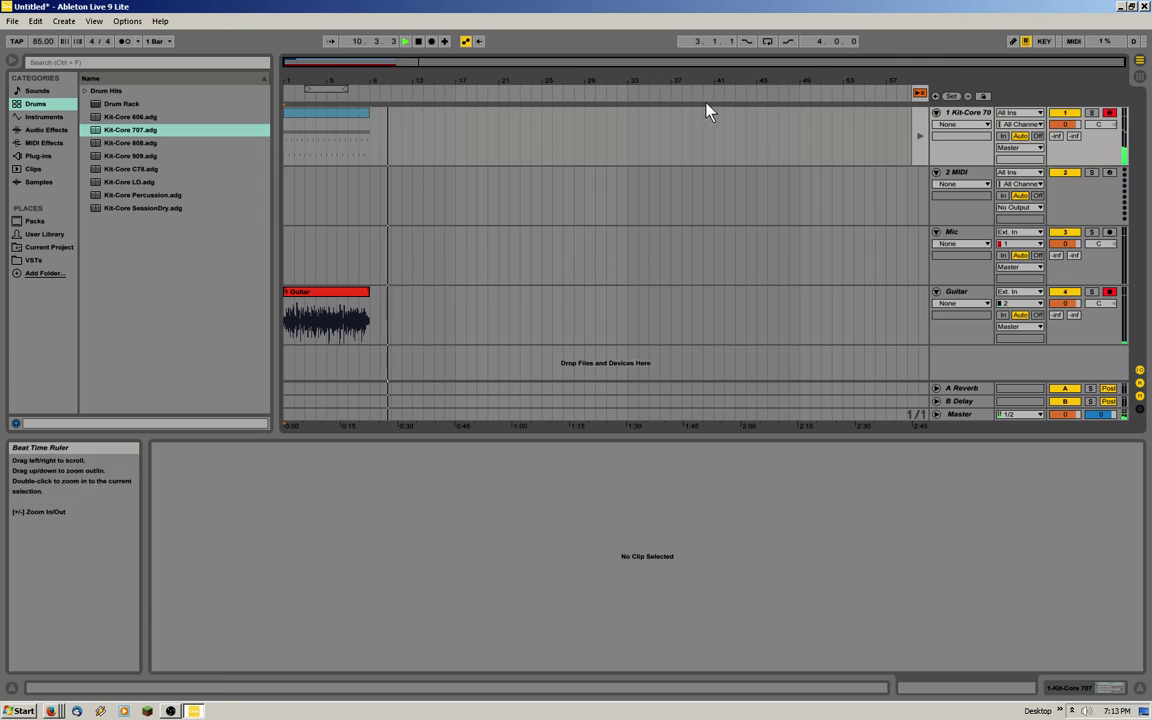
{"action": "left_click", "coordinate": [921, 141]}
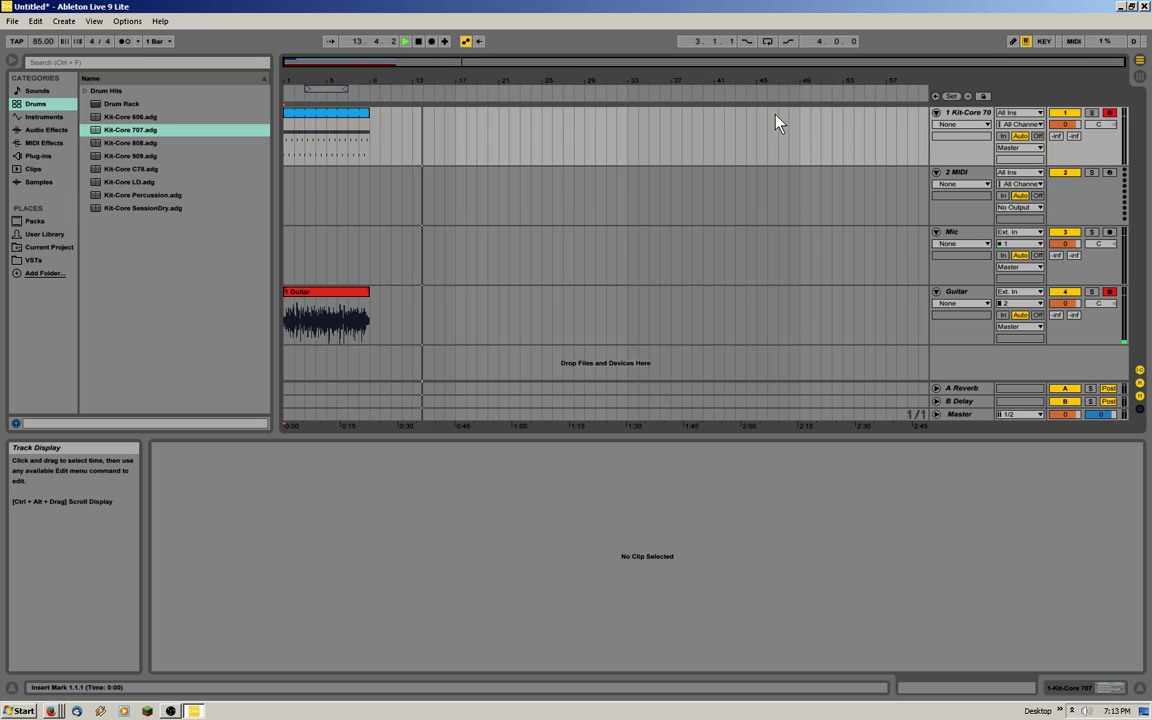
Step: Play back the recorded drum and guitar parts from the beginning of the arrangement
{"action": "left_click", "coordinate": [295, 94]}
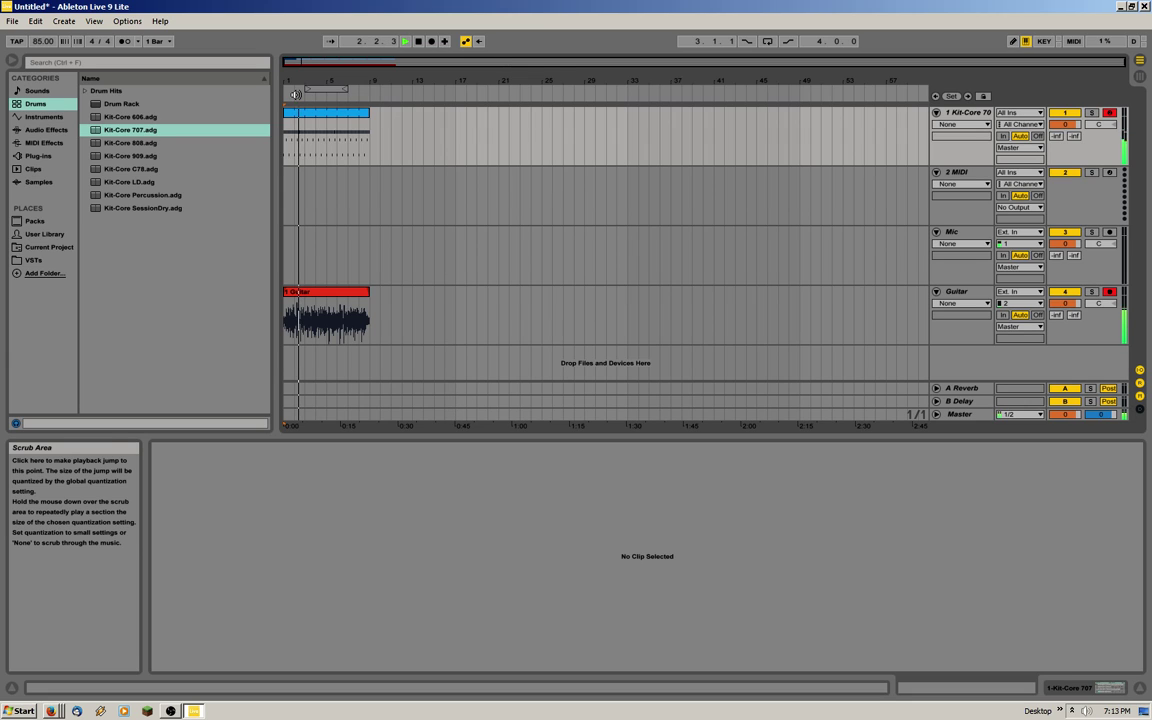
{"action": "left_click", "coordinate": [419, 42]}
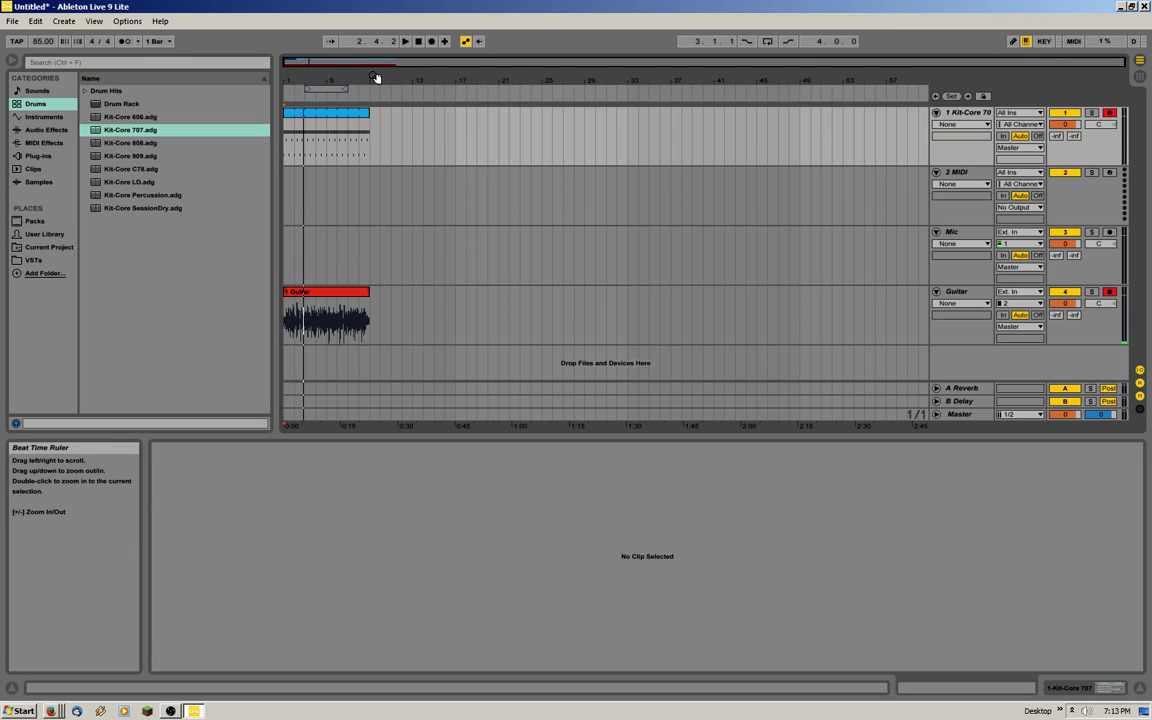
{"action": "left_click_drag", "start_coordinate": [375, 77], "coordinate": [365, 266]}
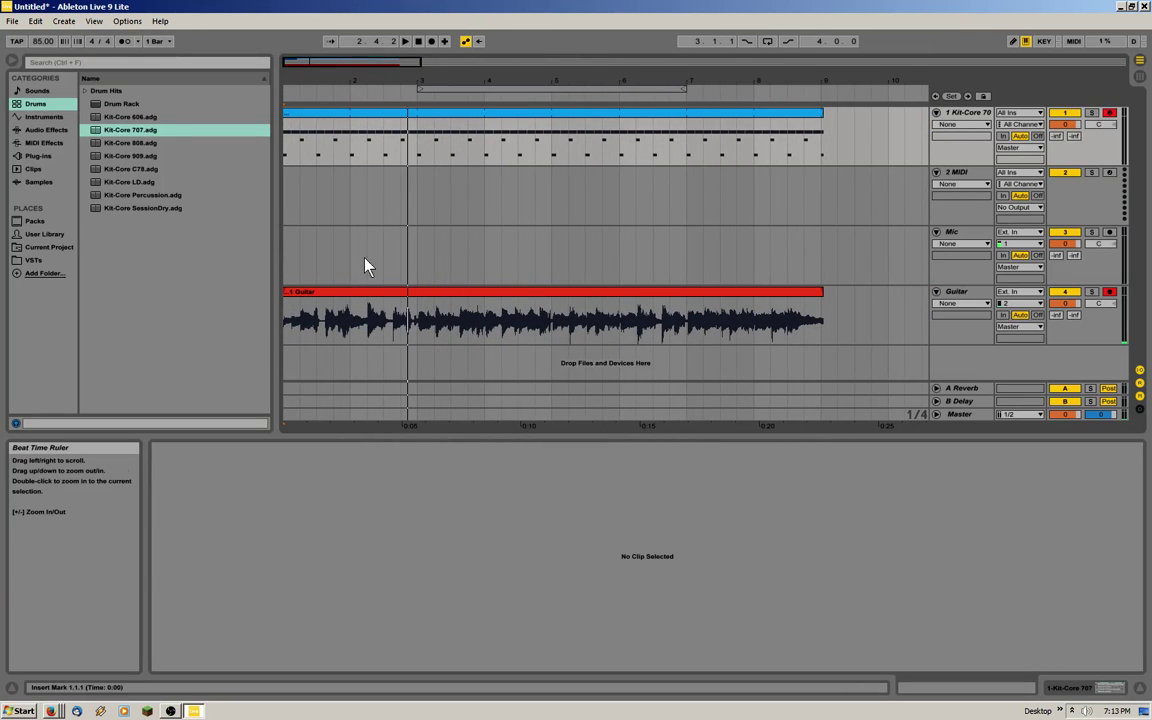
{"action": "left_click", "coordinate": [418, 41]}
{"action": "left_click", "coordinate": [405, 41]}
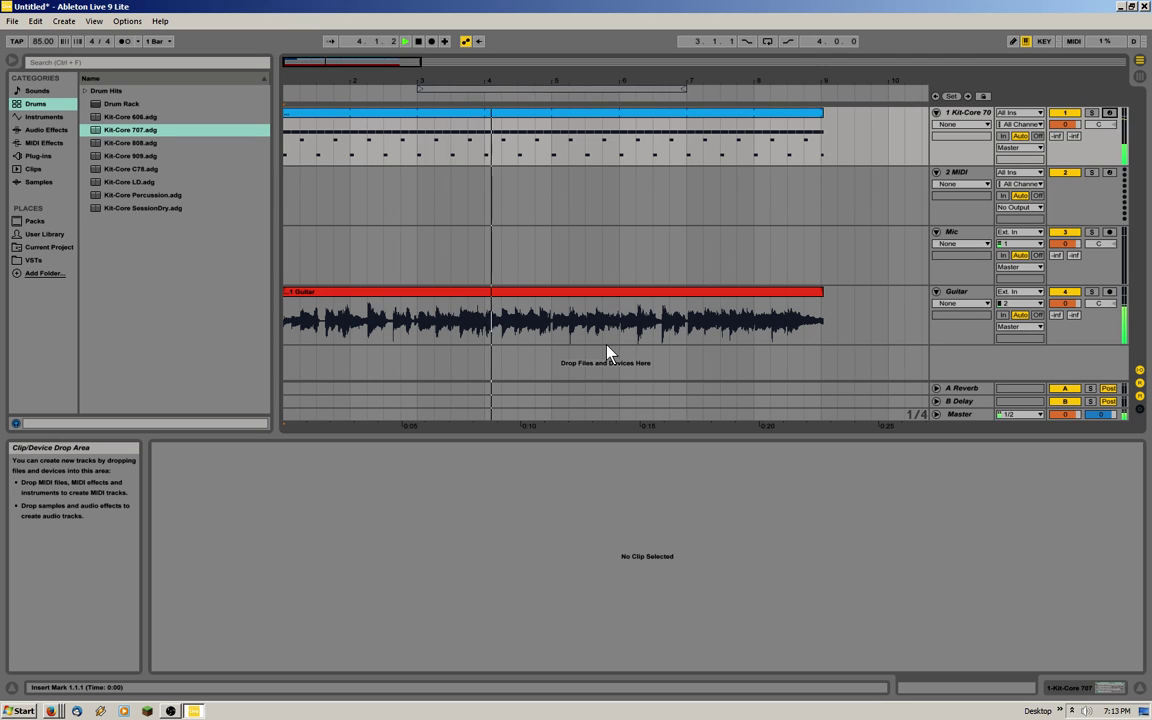
Step: Stop the arrangement playback and return to the Session View
{"action": "left_click", "coordinate": [419, 44]}
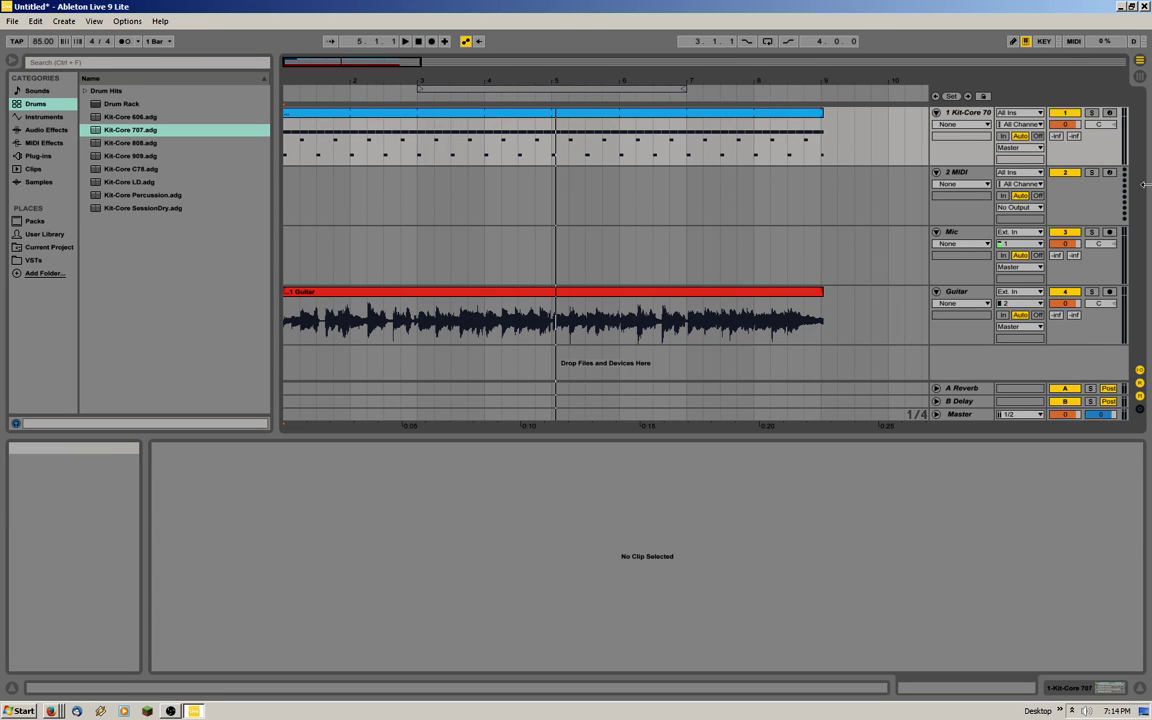
{"action": "key", "text": "Tab"}
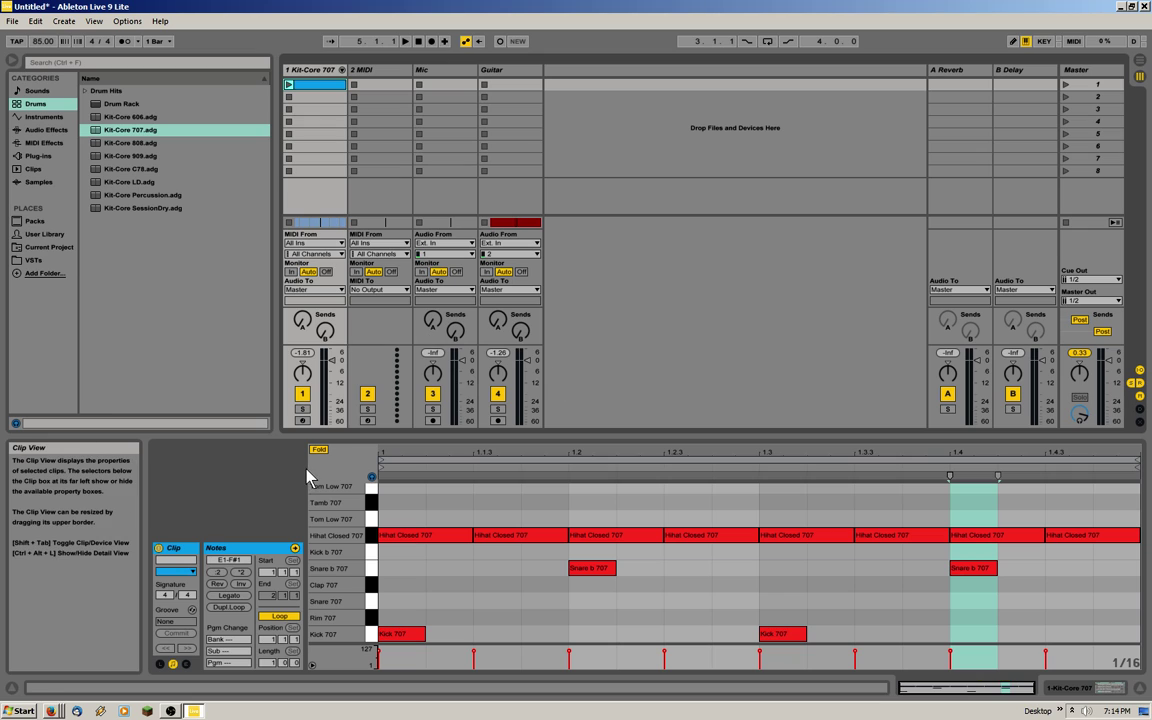
Step: Insert a new MIDI track after the Guitar track and a new audio track after that one
{"action": "right_click", "coordinate": [567, 72]}
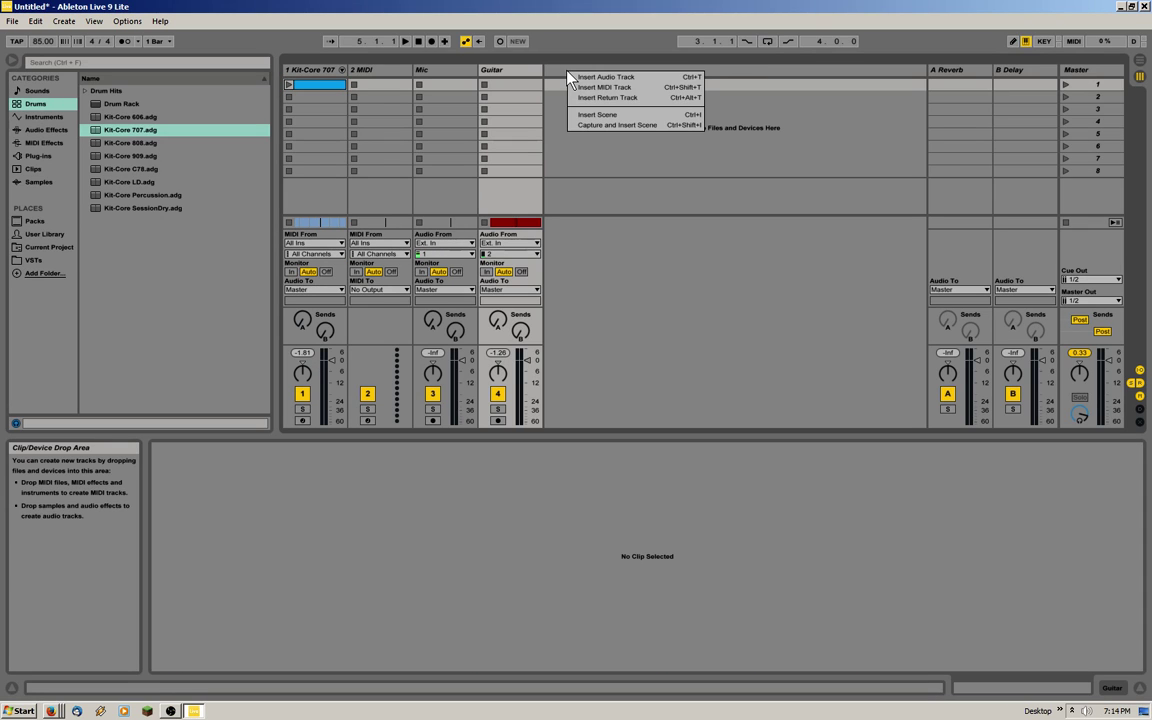
{"action": "left_click", "coordinate": [603, 87]}
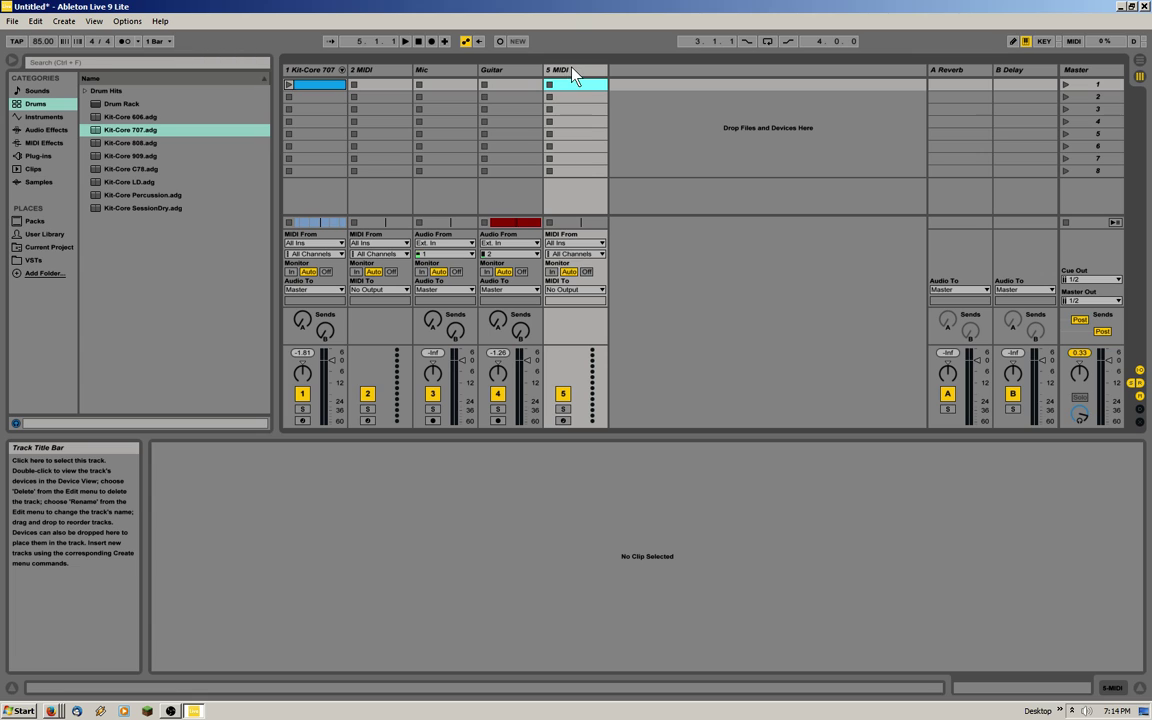
{"action": "right_click", "coordinate": [616, 70]}
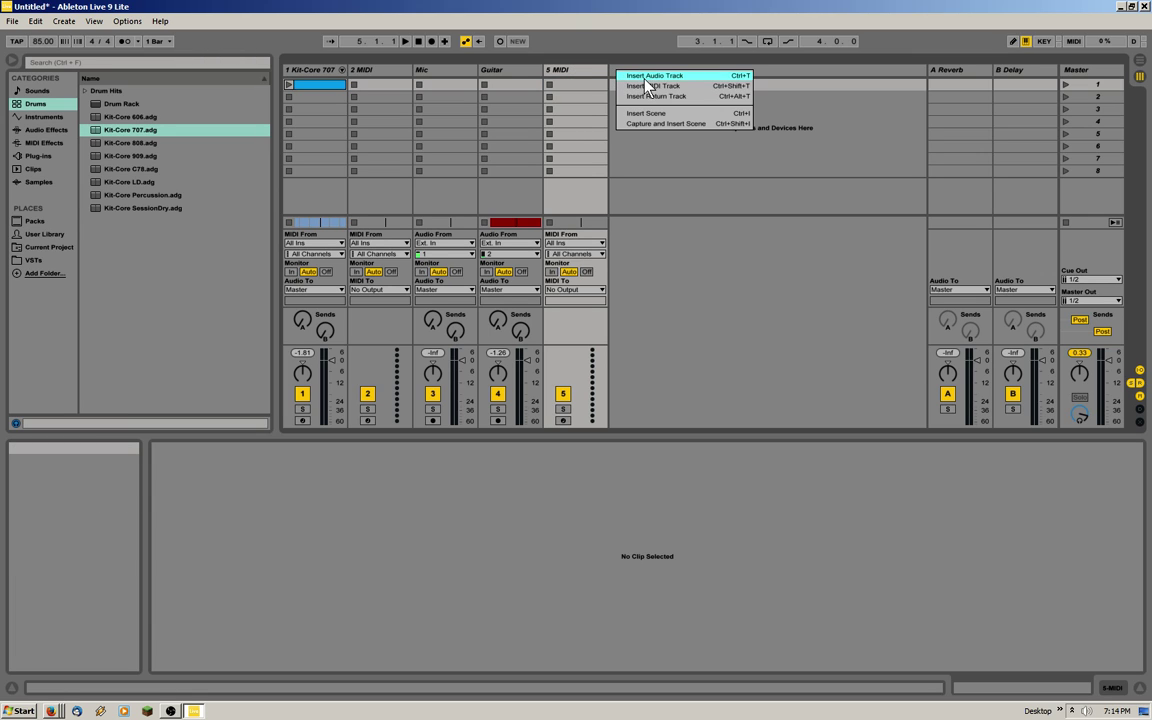
{"action": "left_click", "coordinate": [655, 76]}
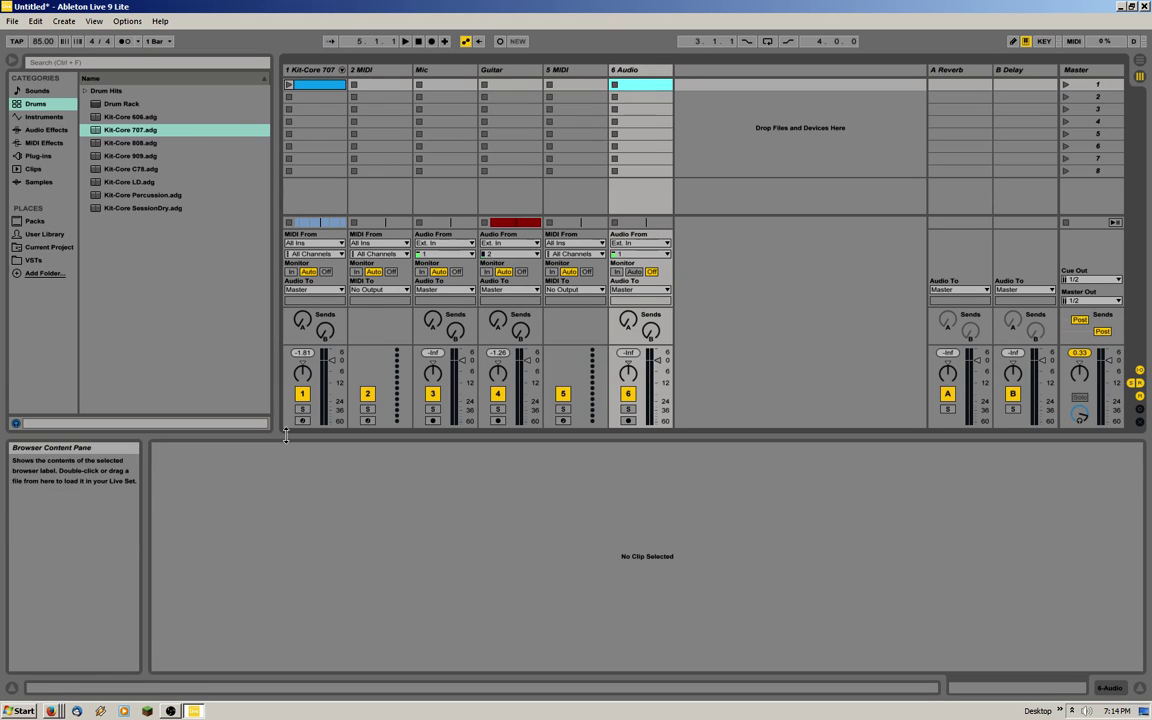